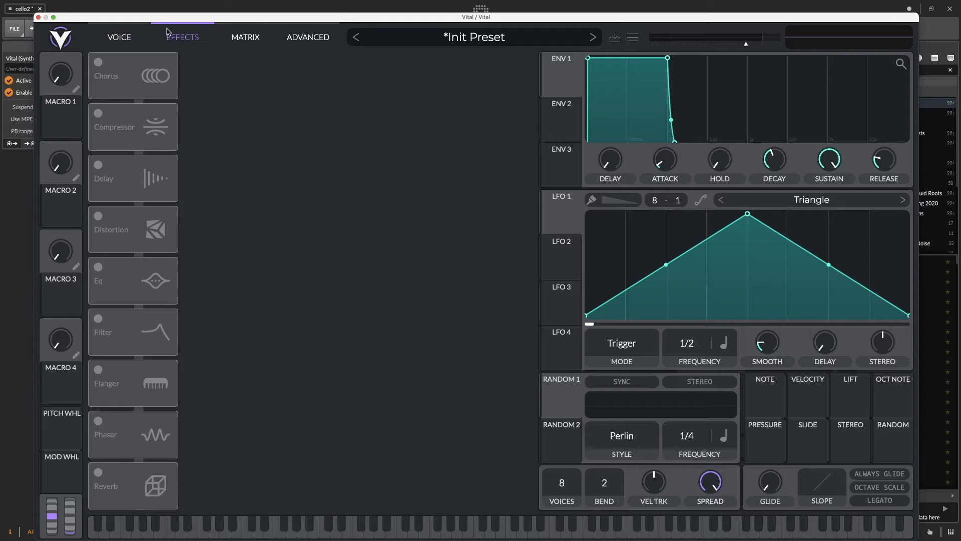
Step: Look through the Voice, Effects, Matrix and Advanced pages of the synth, returning to the Voice page
click(131, 37)
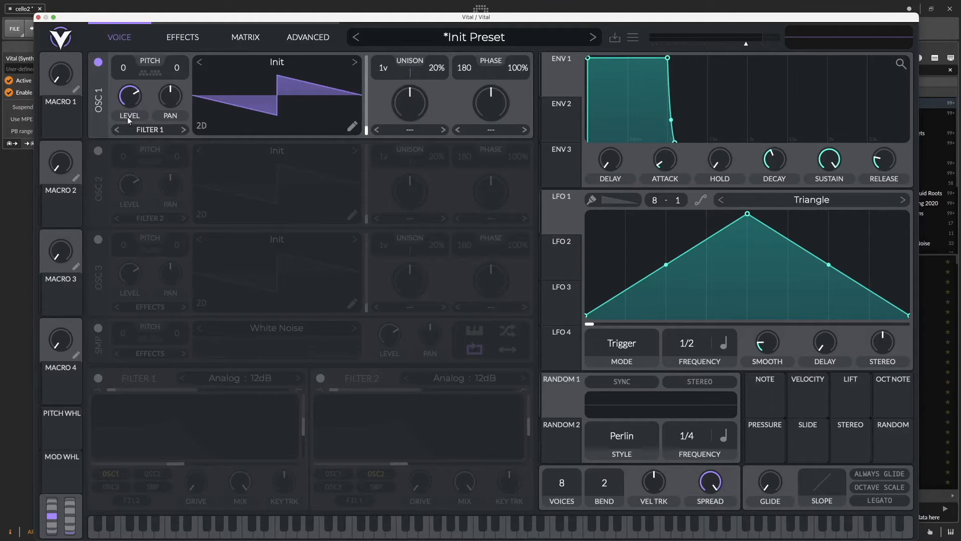
click(177, 43)
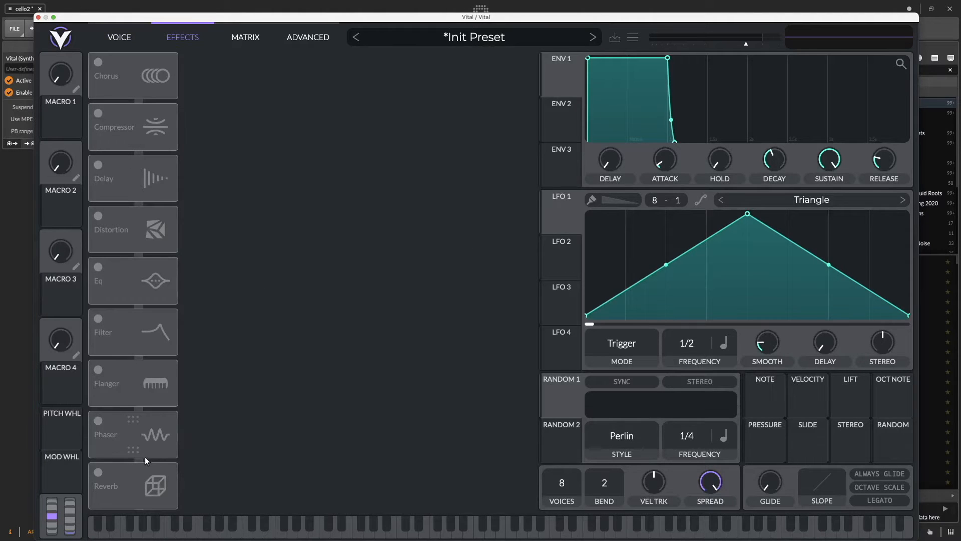
click(245, 37)
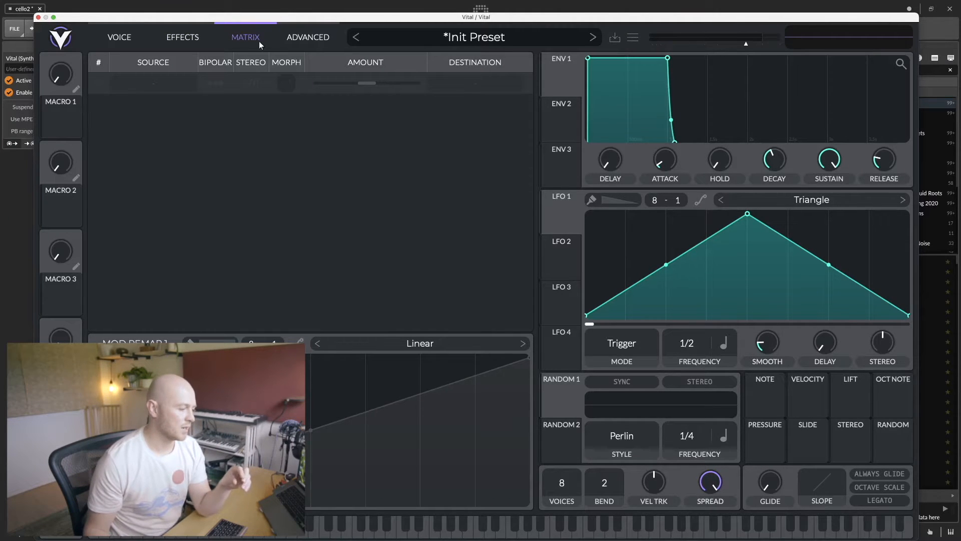
click(313, 45)
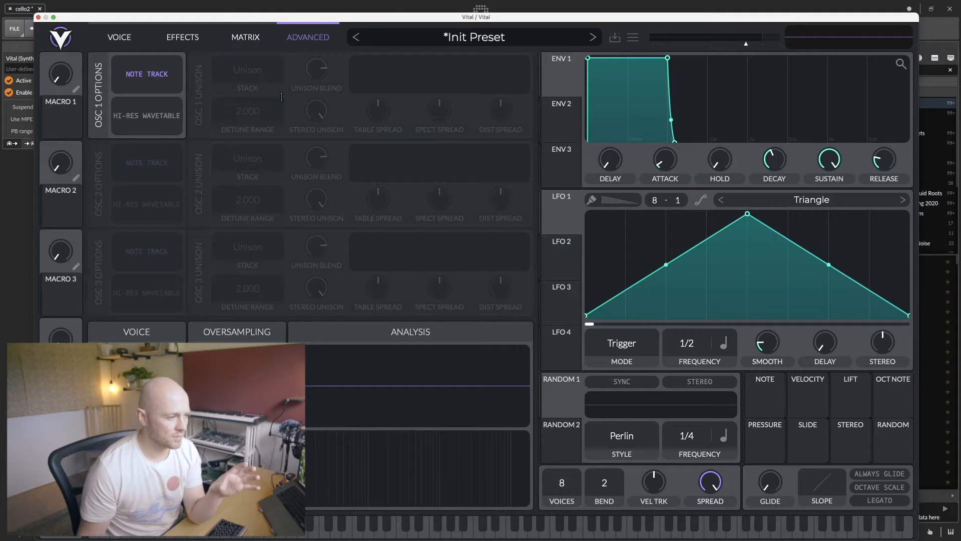
click(137, 43)
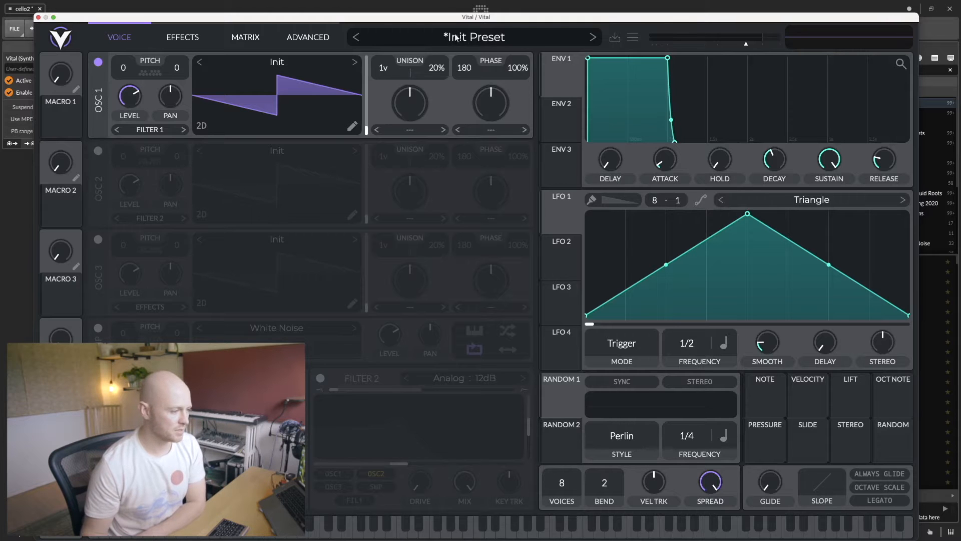
Step: Browse the preset library and look at the form for saving a preset, leaving both without changes
click(482, 36)
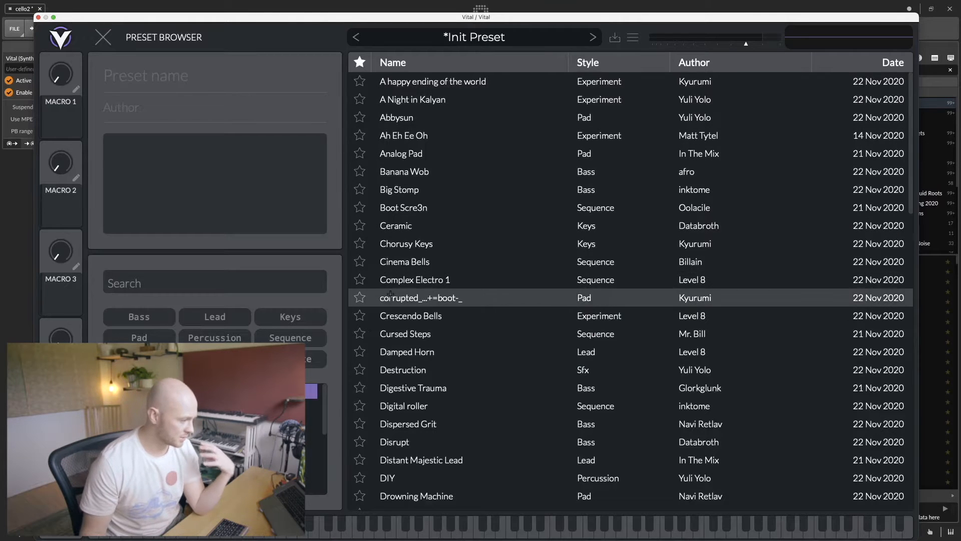
scroll(441, 325, down, 5)
scroll(444, 350, up, 5)
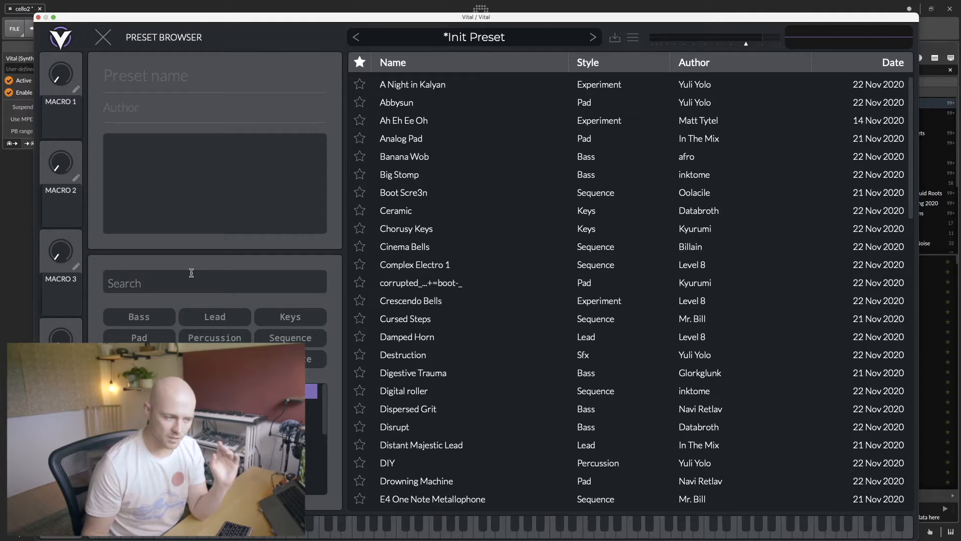
click(109, 45)
click(617, 38)
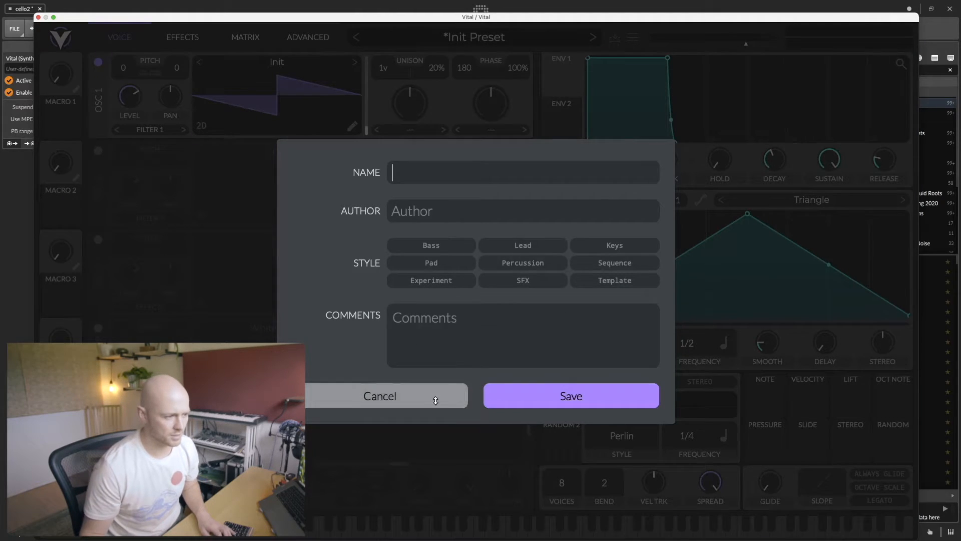
click(381, 395)
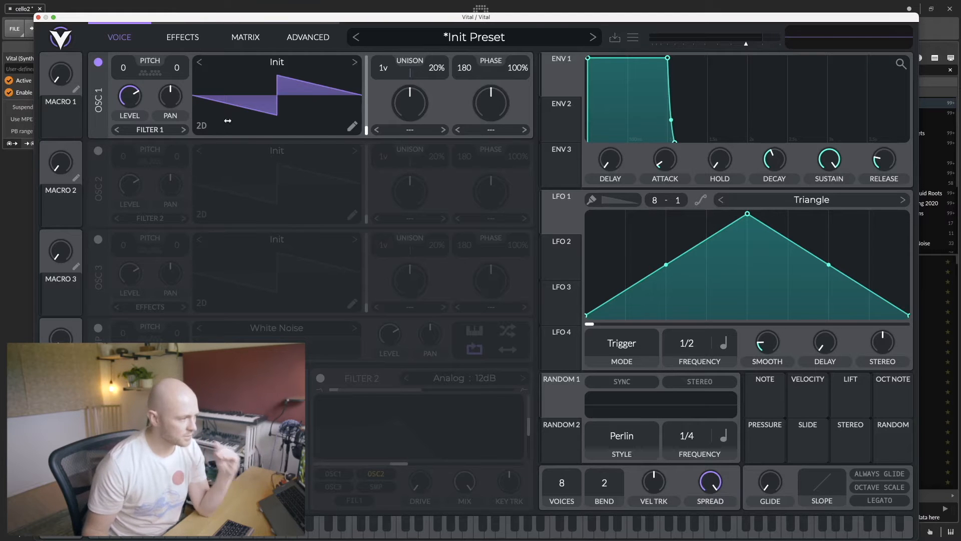
Step: Audition ESW wavetables on oscillator 1, including 90's Super Saw, Duo Saw and Groan Tube
click(355, 62)
click(356, 62)
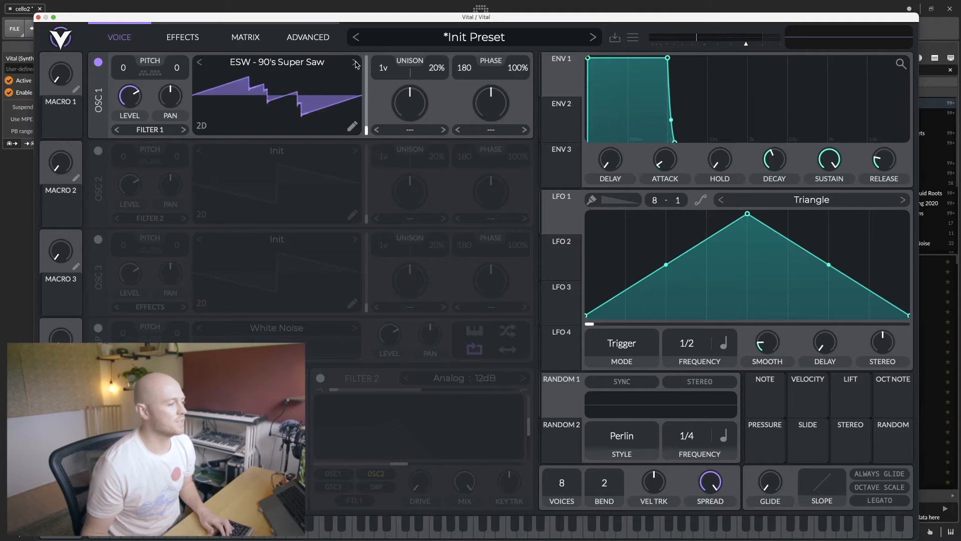
click(270, 62)
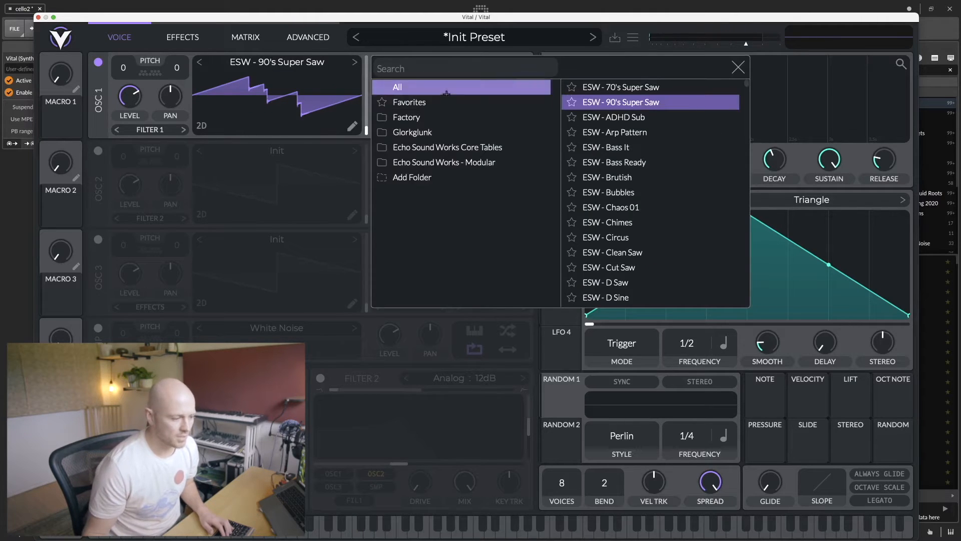
scroll(619, 239, down, 6)
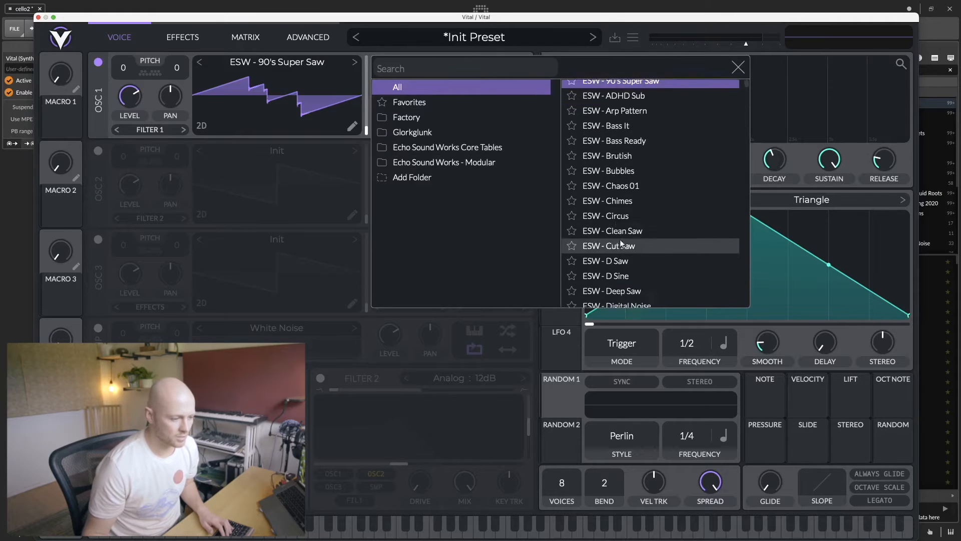
click(623, 233)
scroll(624, 238, down, 4)
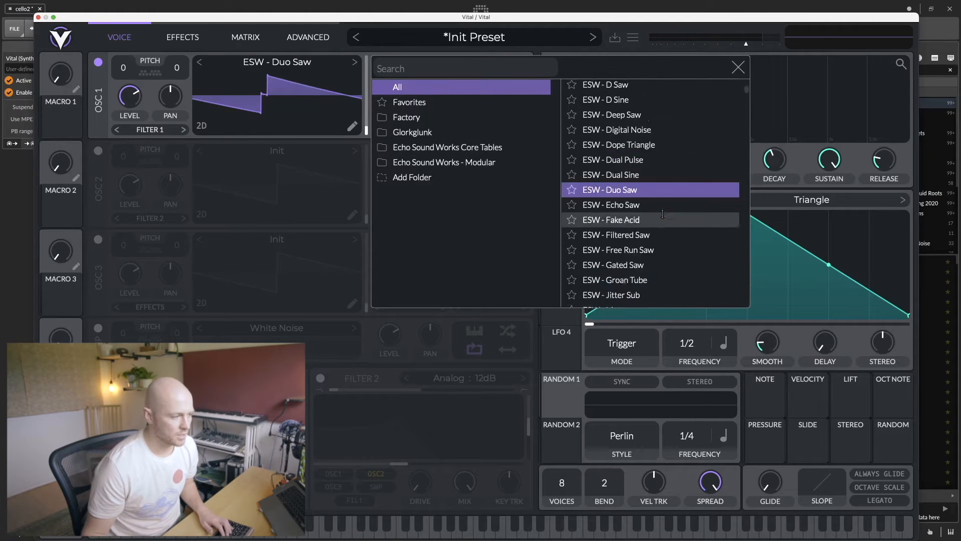
click(631, 230)
Step: Browse the Factory, Glorkglunk and Echo Sound Works Core Tables folders, loading ESW Analog - ARP Triangle into oscillator 1
click(439, 120)
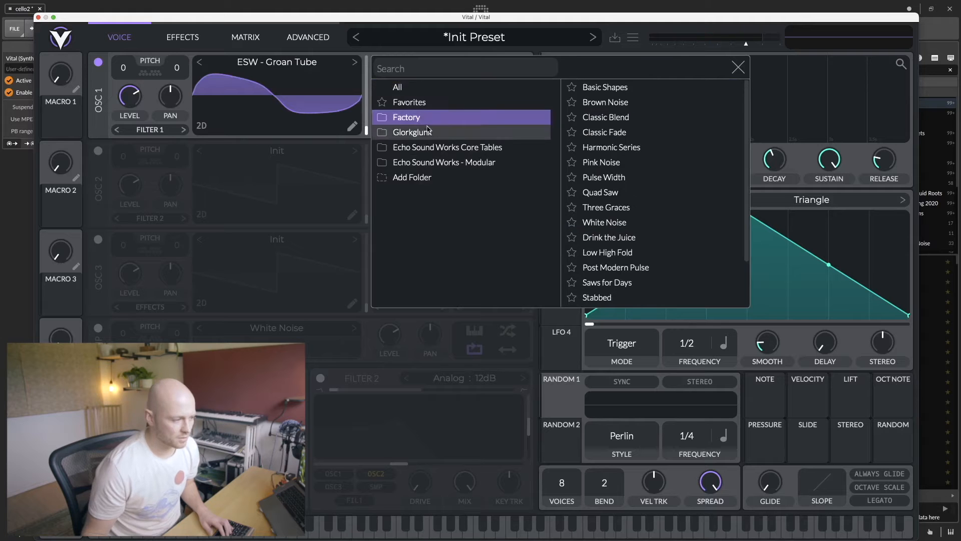
click(431, 132)
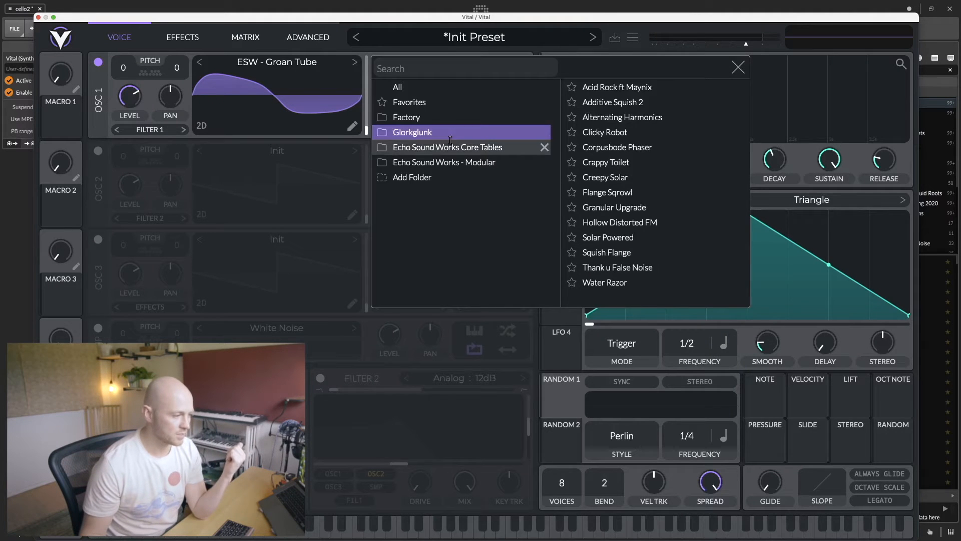
click(440, 146)
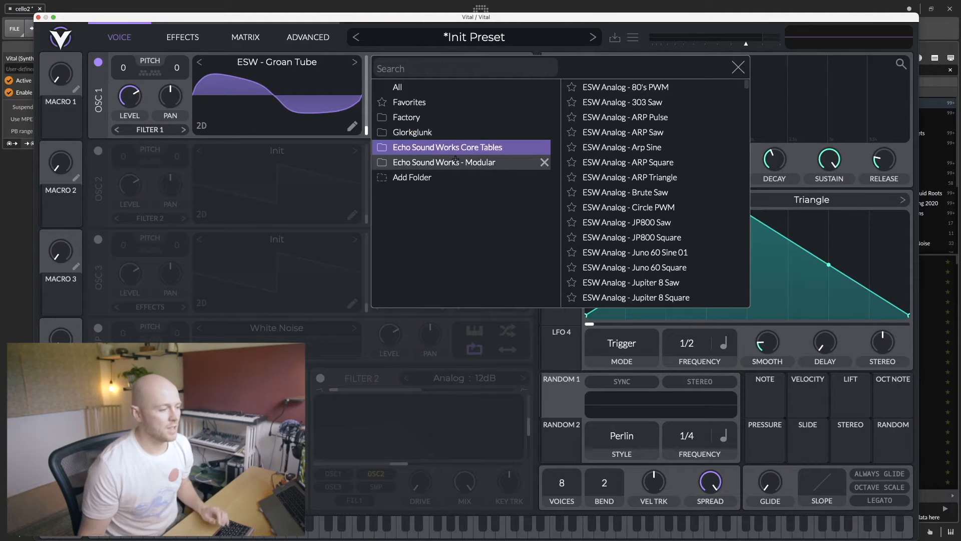
click(630, 176)
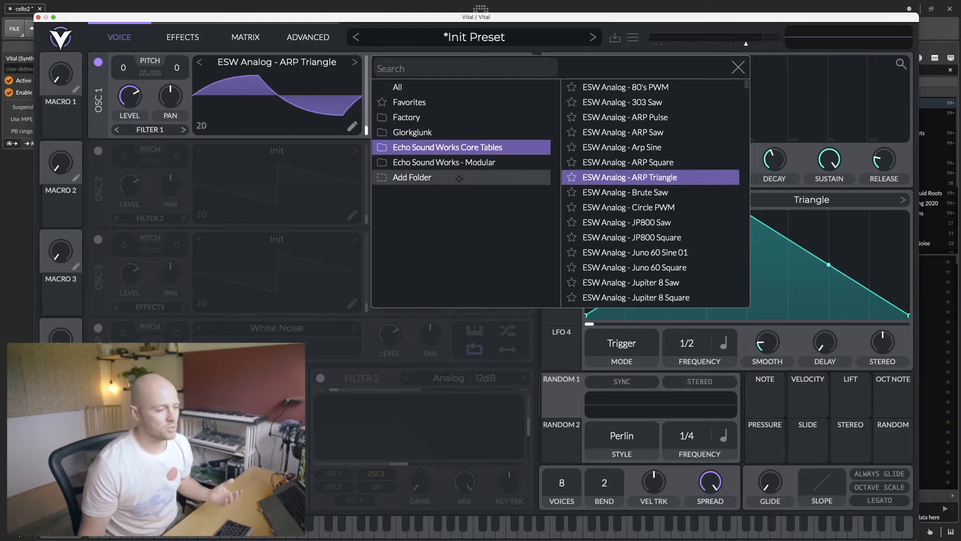
Step: Cancel adding a wavetable folder and load the Factory wavetable Basic Shapes into oscillator 1
click(406, 177)
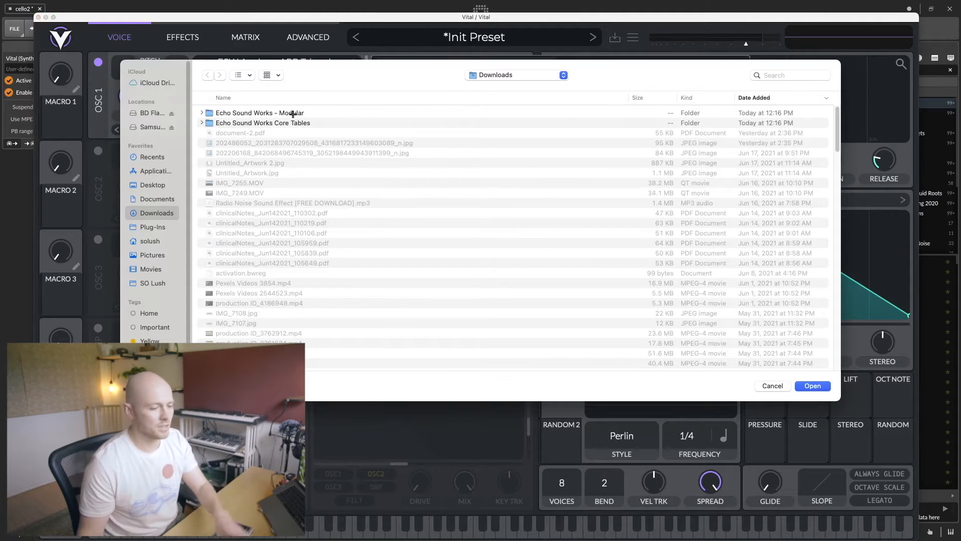
key(Escape)
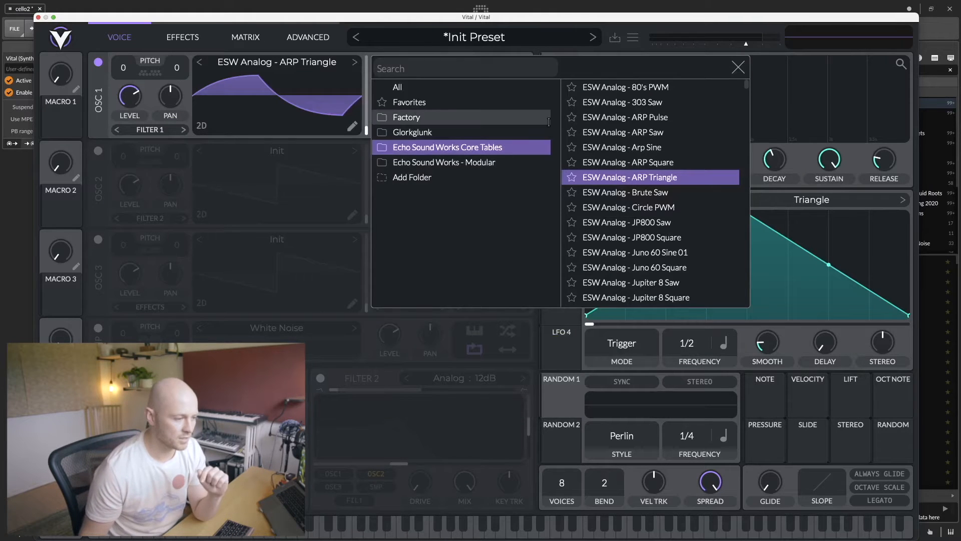
click(546, 122)
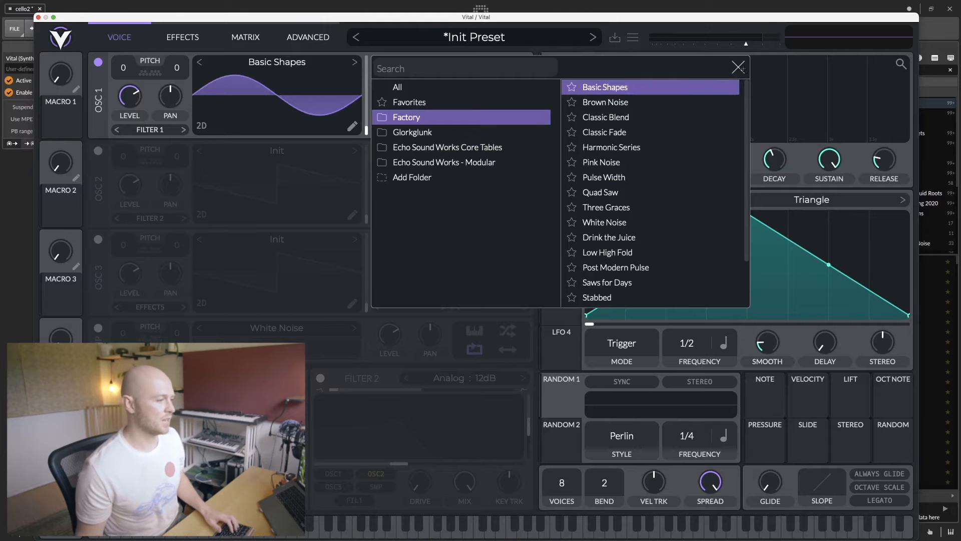
click(308, 95)
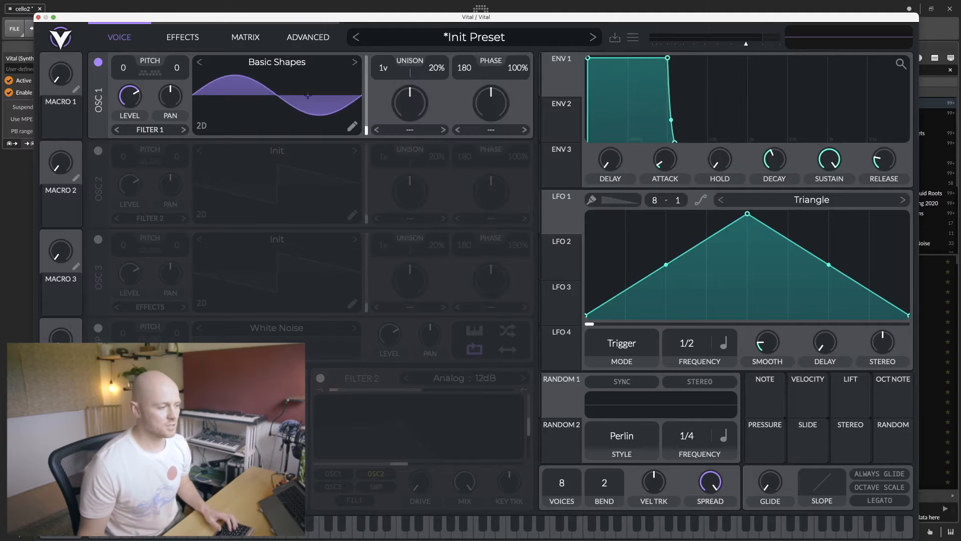
Step: Open oscillator 1's wavetable for editing and redraw harmonic amplitudes and phases at shifted Wave Source keyframes
click(352, 125)
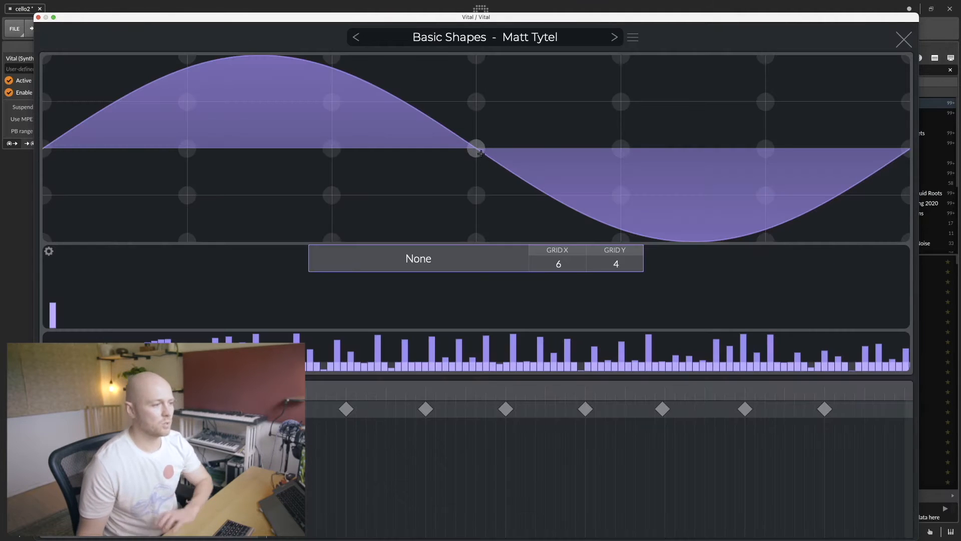
drag(300, 265, 291, 265)
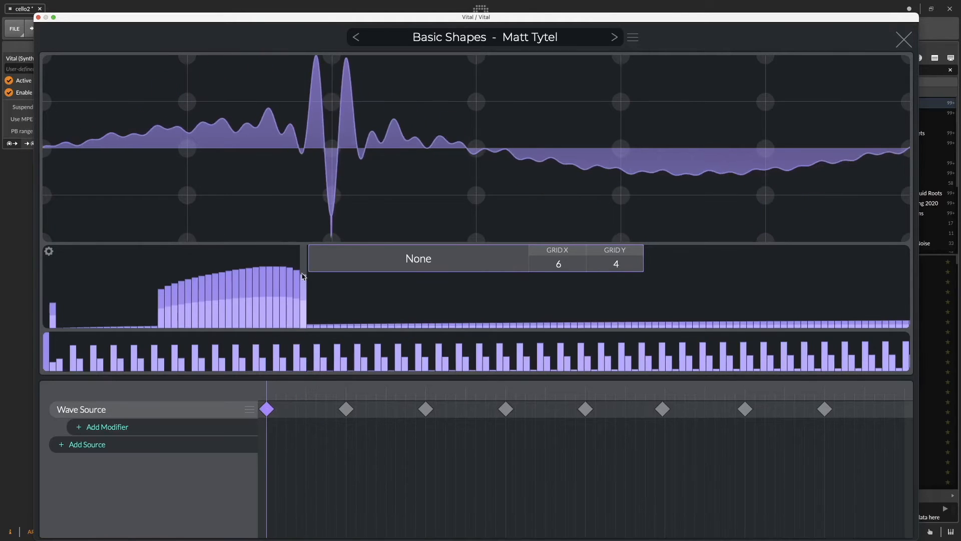
drag(303, 276, 155, 274)
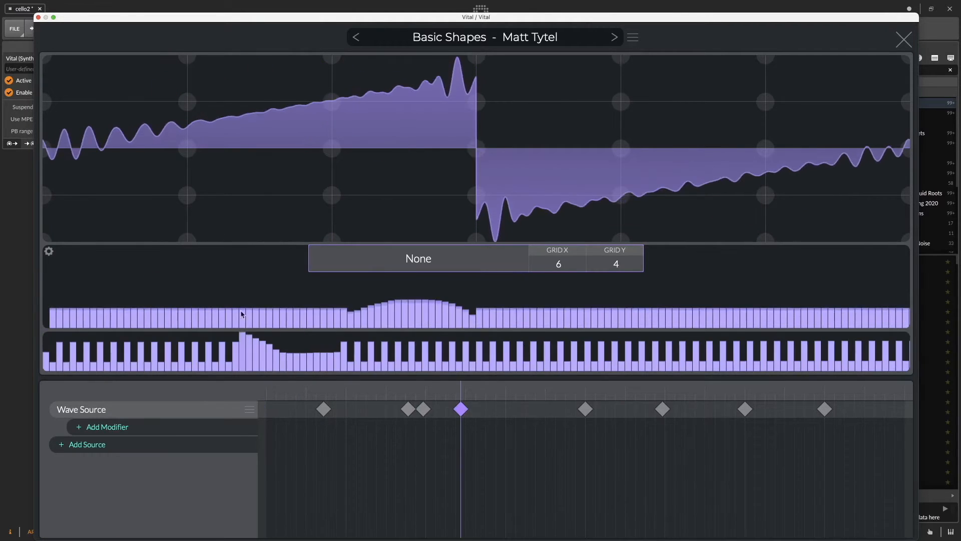
drag(235, 351, 203, 356)
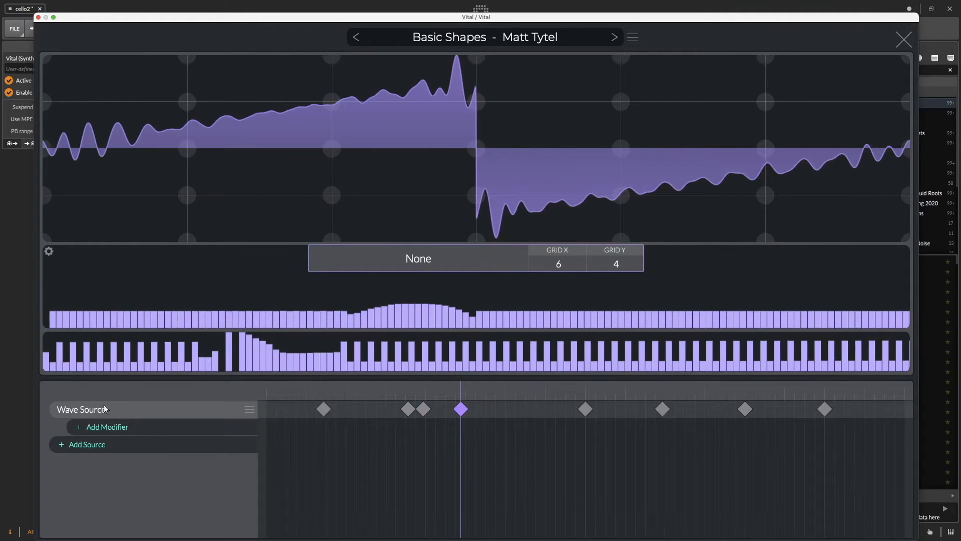
Step: Add modifiers to the Wave Source, including a low-pass Frequency Filter, and reposition their keyframes along the timeline
click(104, 422)
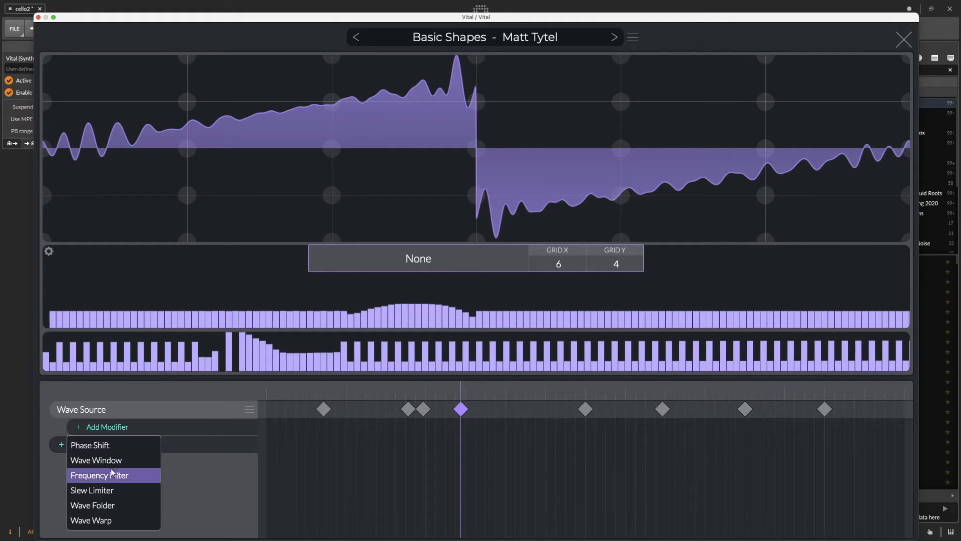
click(99, 445)
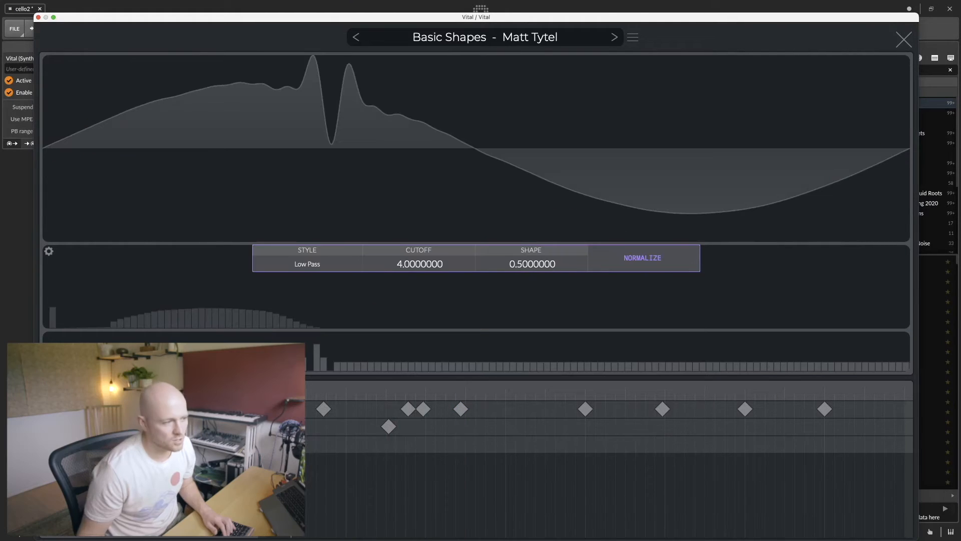
drag(291, 444, 406, 444)
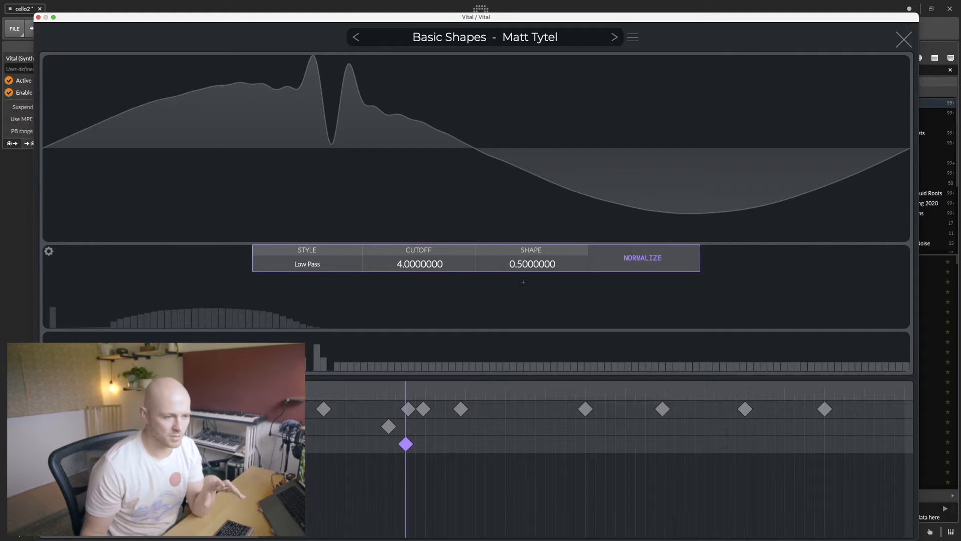
Step: Leave the wavetable editor and initialize oscillator 1's wavetable
click(903, 39)
right_click(292, 95)
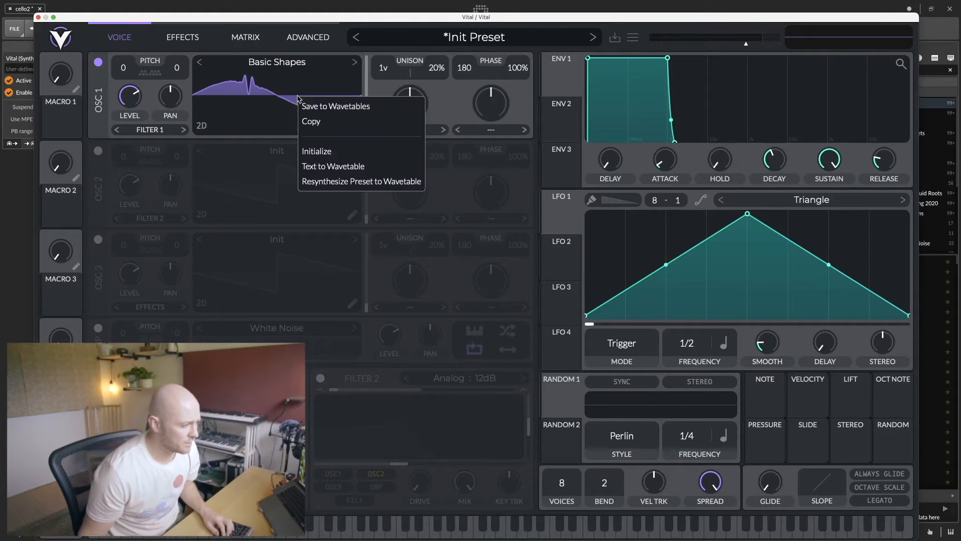
click(326, 149)
Step: Generate oscillator 1's wavetable from the text OOOOAAAPLUUUIFSIU and show it in the 3D view
right_click(292, 95)
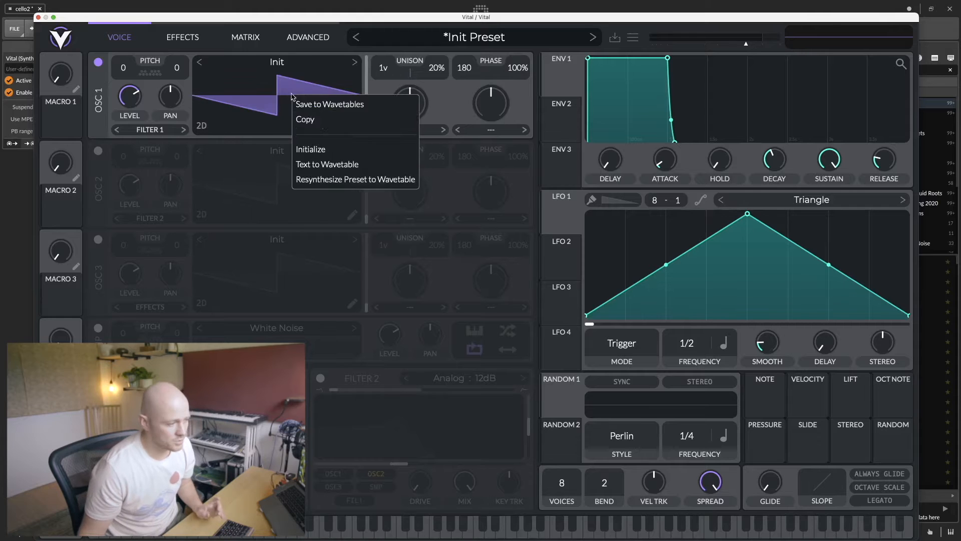
click(344, 164)
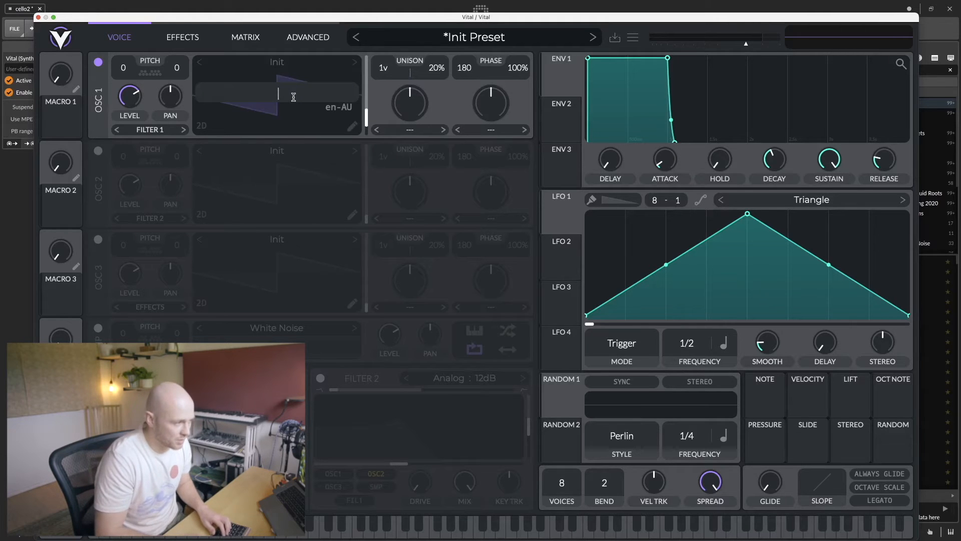
text(OOOOAAAP)
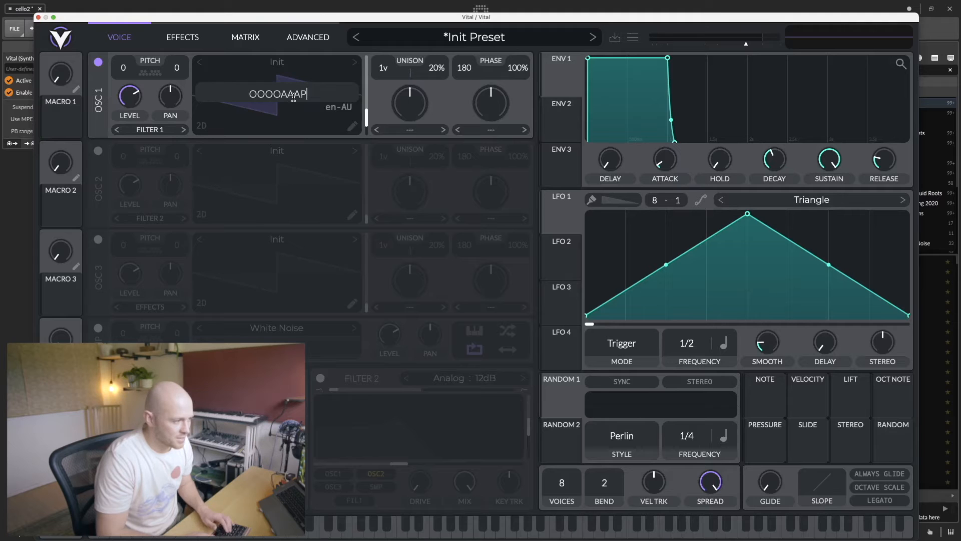
text(LUUUIFSIU)
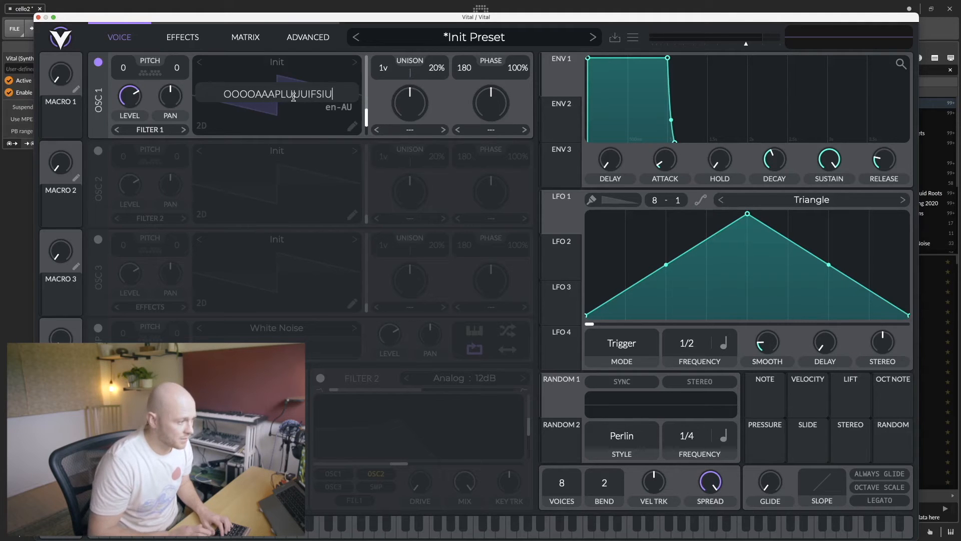
key(Return)
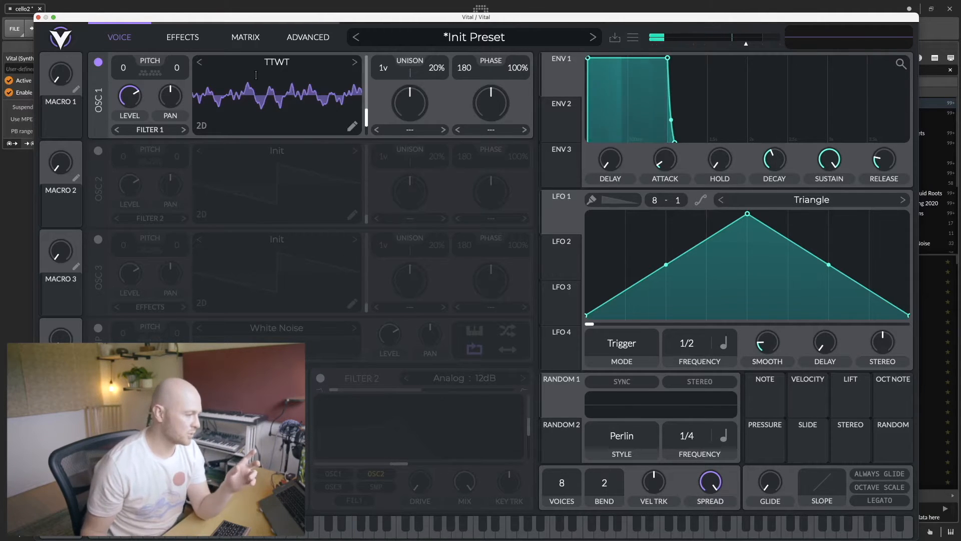
click(201, 127)
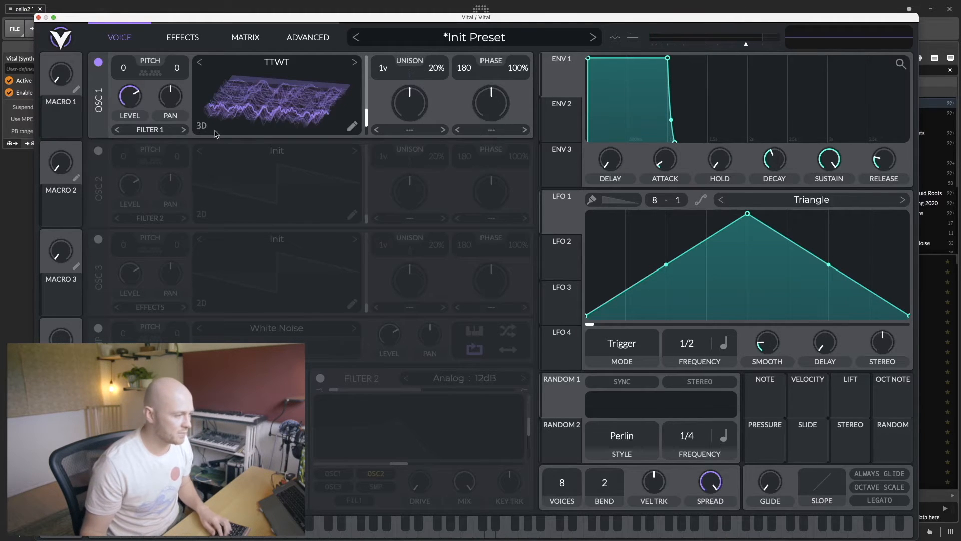
Step: Shift oscillator 1's wavetable frame position, and try out its pan before resetting it to centre
mouse_move(288, 97)
mouse_down()
mouse_move(299, 79)
mouse_move(288, 100)
mouse_up()
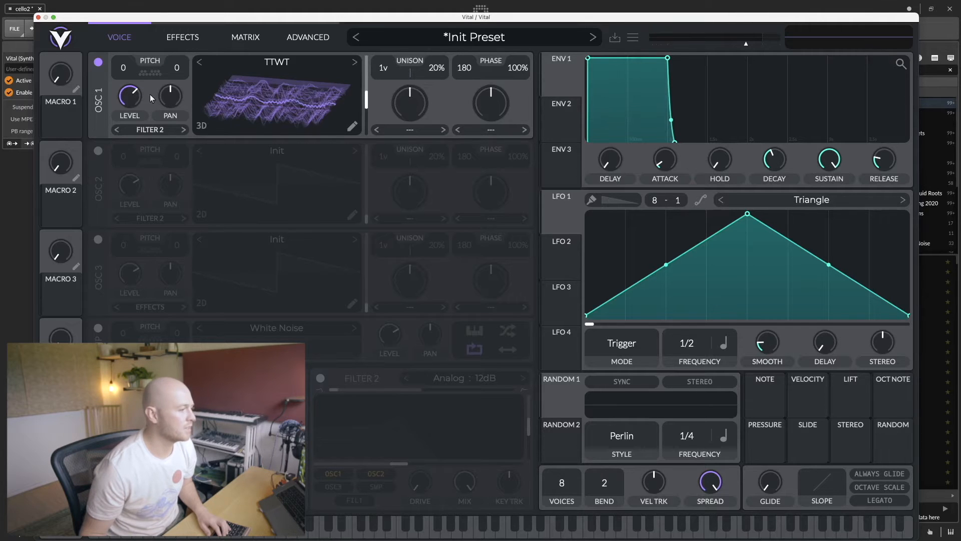
drag(169, 97, 167, 103)
double_click(168, 104)
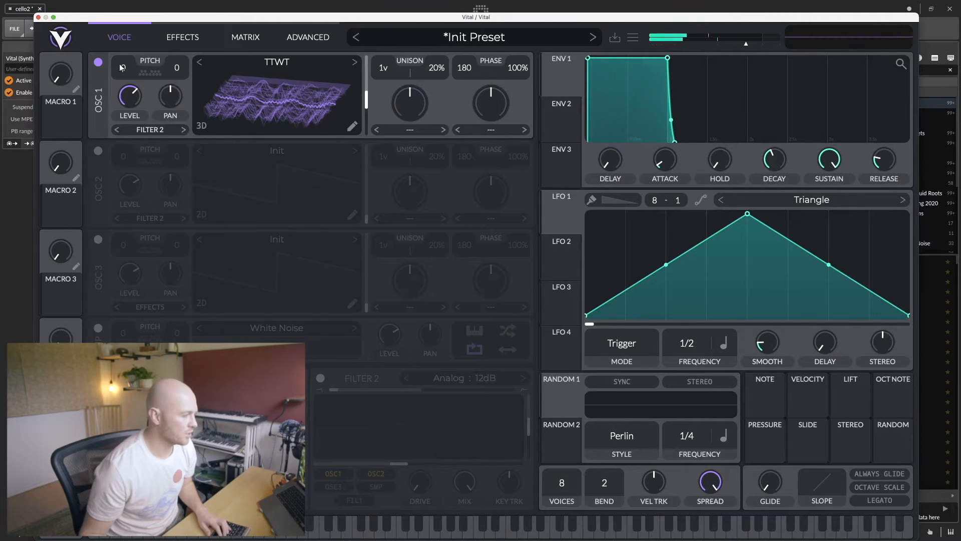
Step: Try oscillator 1's transpose and fine tuning, reset both to 0, and route the oscillator to Filter 1
drag(122, 70, 126, 48)
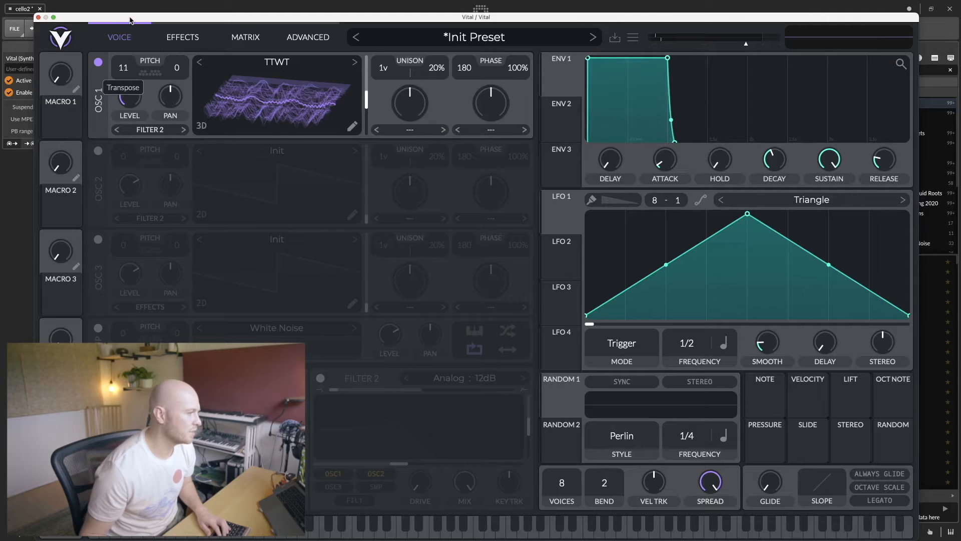
double_click(124, 72)
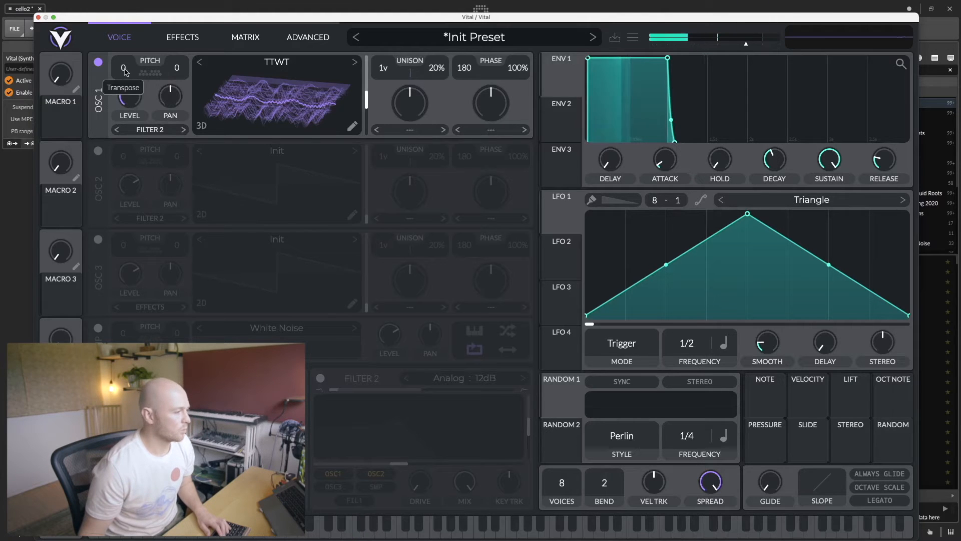
drag(180, 67, 181, 57)
double_click(181, 59)
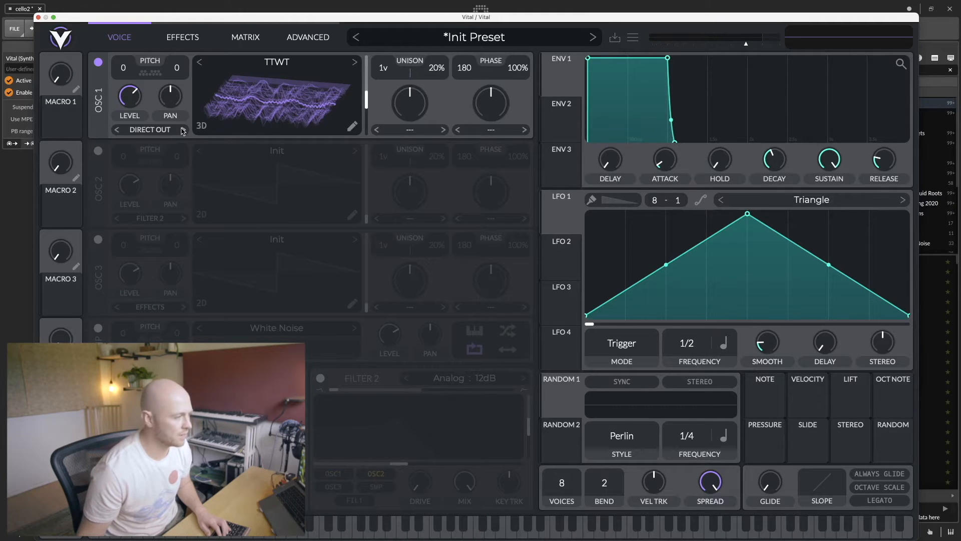
click(183, 129)
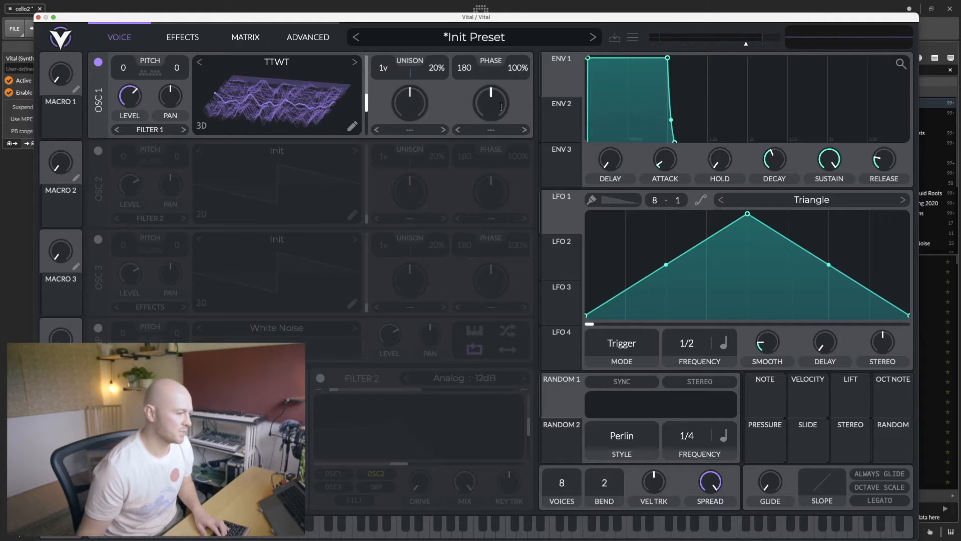
Step: Set oscillator 1's spectral morph to Phase Disperse and its phase distortion to Formant, and adjust both amounts
click(430, 133)
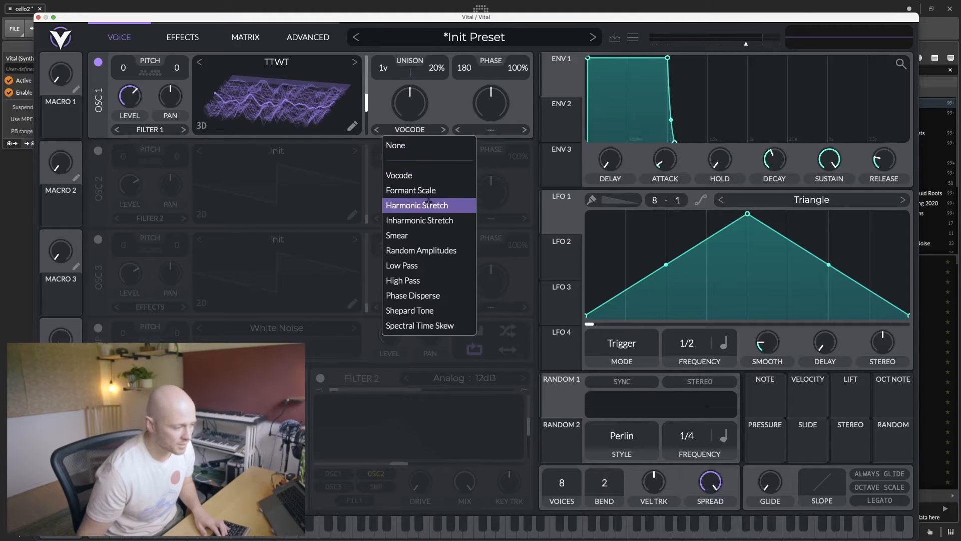
click(413, 296)
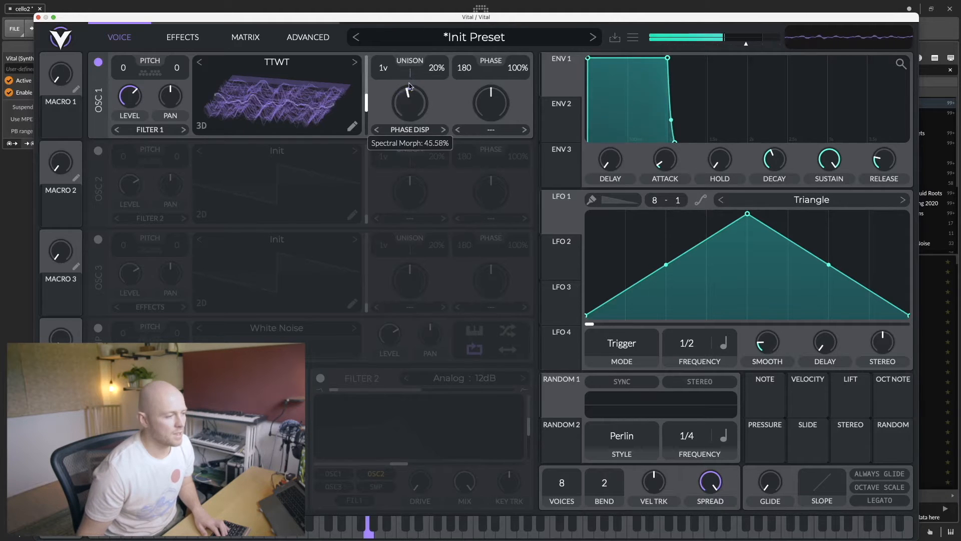
click(495, 128)
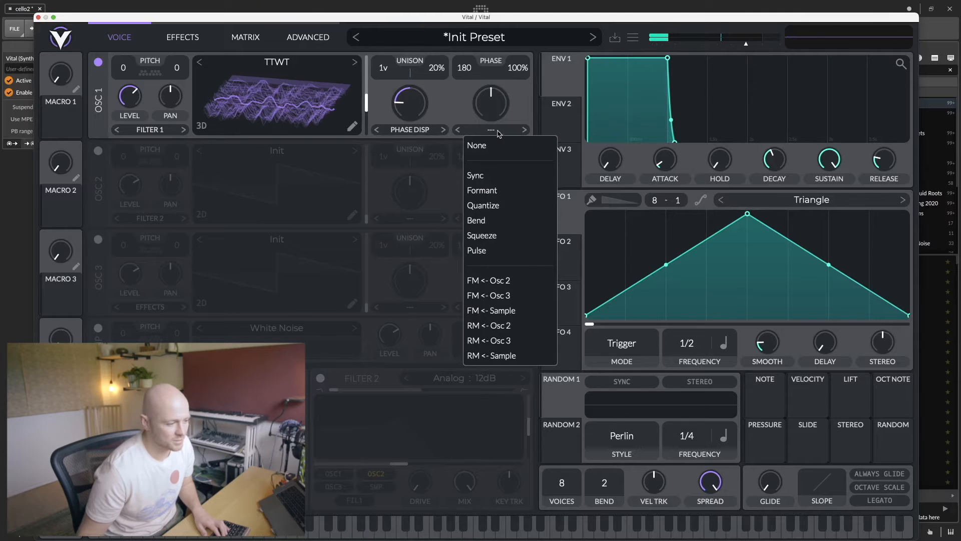
click(491, 192)
drag(496, 105, 499, 97)
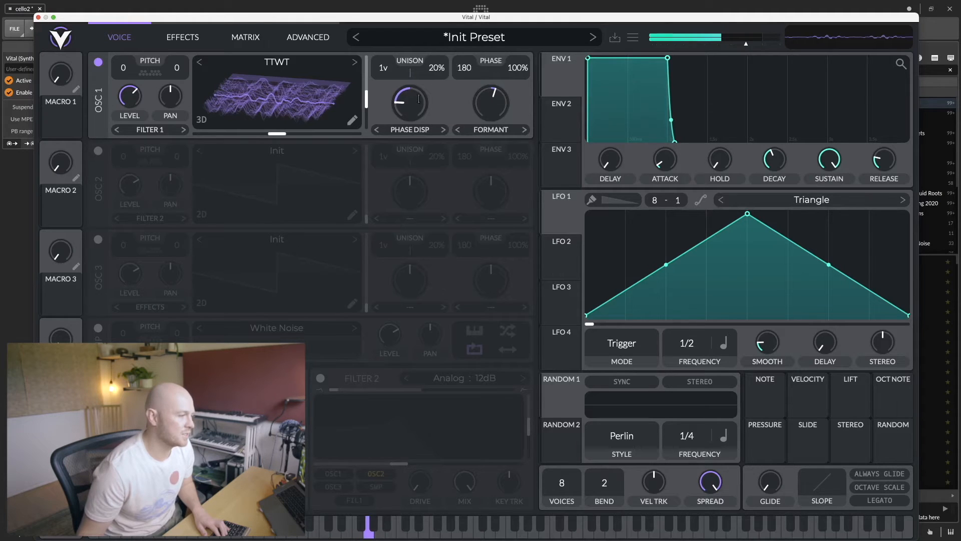
drag(418, 98, 437, 91)
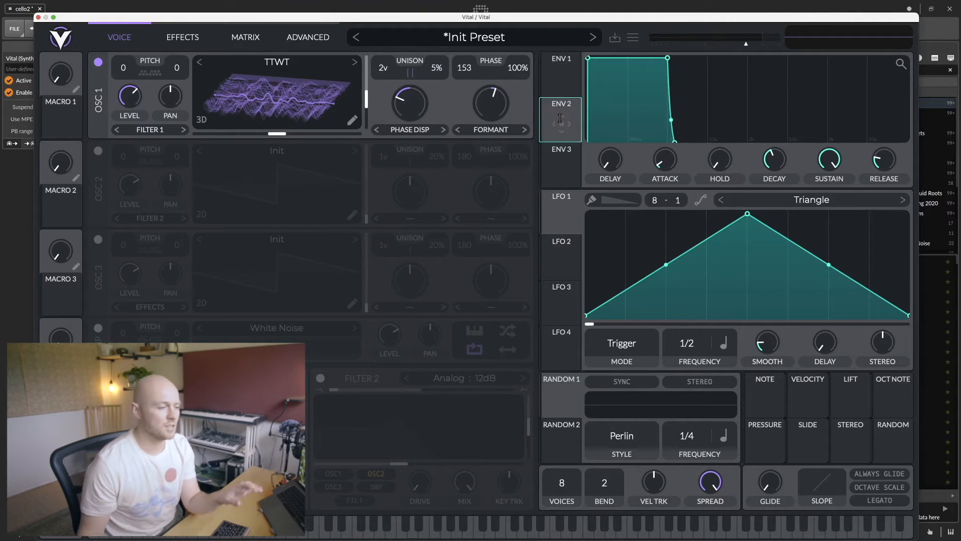
Step: Assign Envelope 2 to oscillator 1's Formant amount and lengthen the envelope's attack
drag(562, 121, 493, 100)
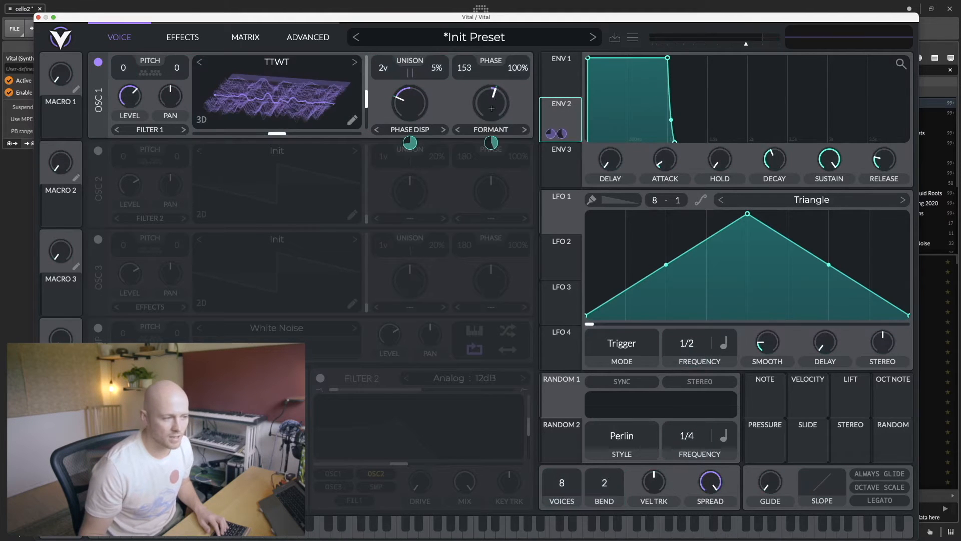
drag(590, 60, 638, 58)
Step: Adjust Envelope 2's modulation amount on oscillator 1's spectral morph to 0.817 and check the one on its distortion
mouse_move(554, 135)
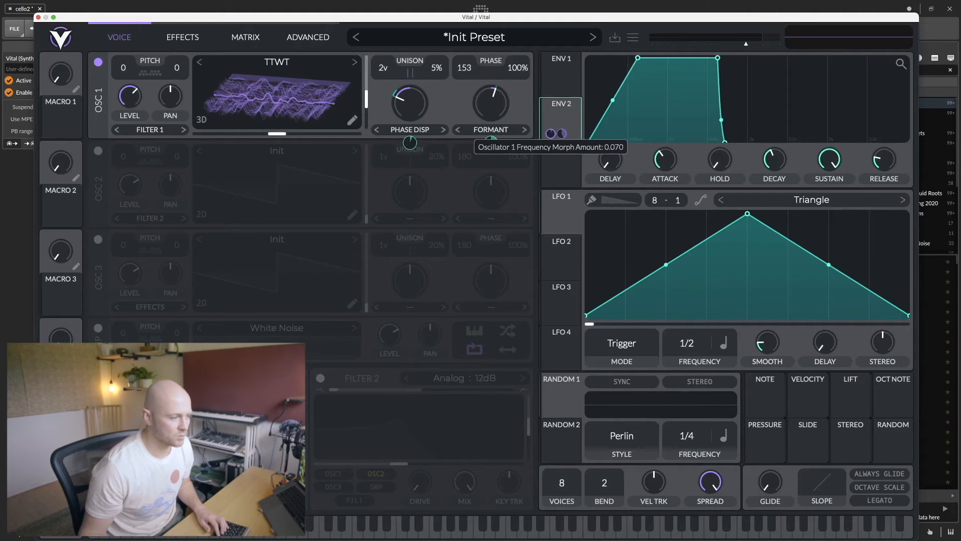
drag(553, 149, 553, 135)
mouse_move(410, 144)
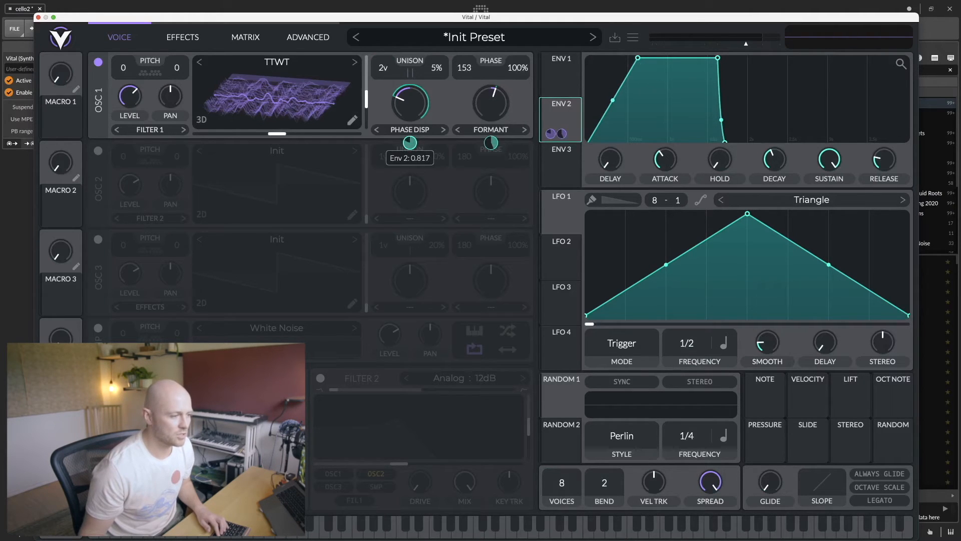
mouse_move(490, 143)
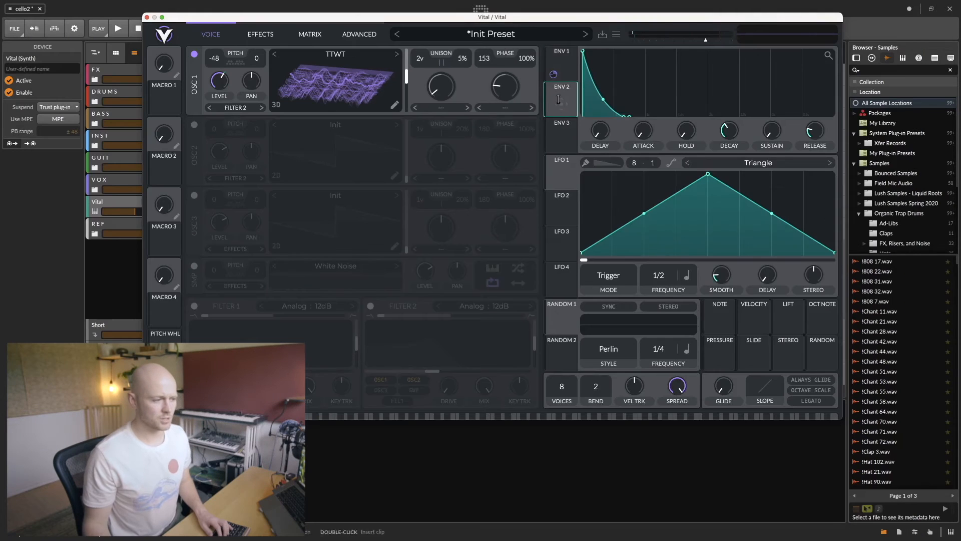
Step: View the settings of Envelope 3 and LFO 4
click(564, 132)
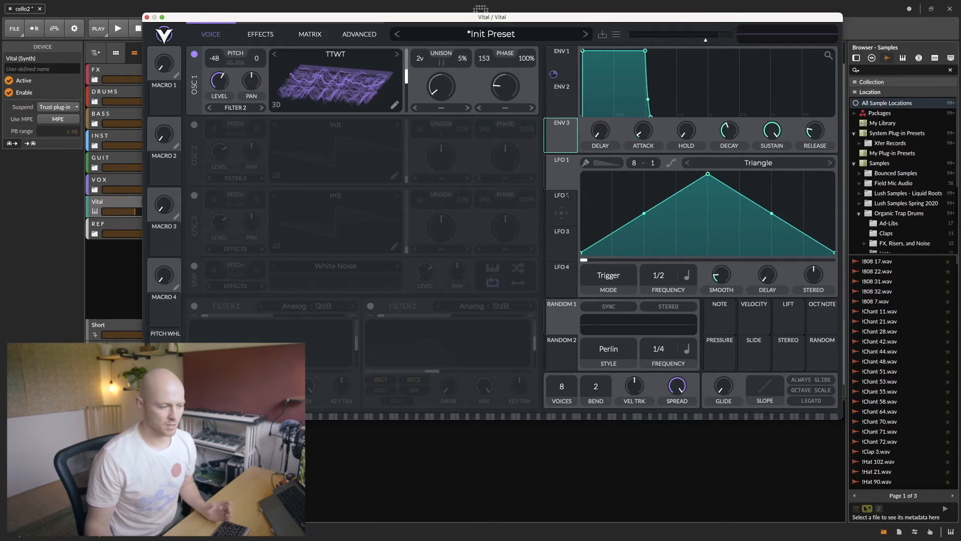
click(573, 289)
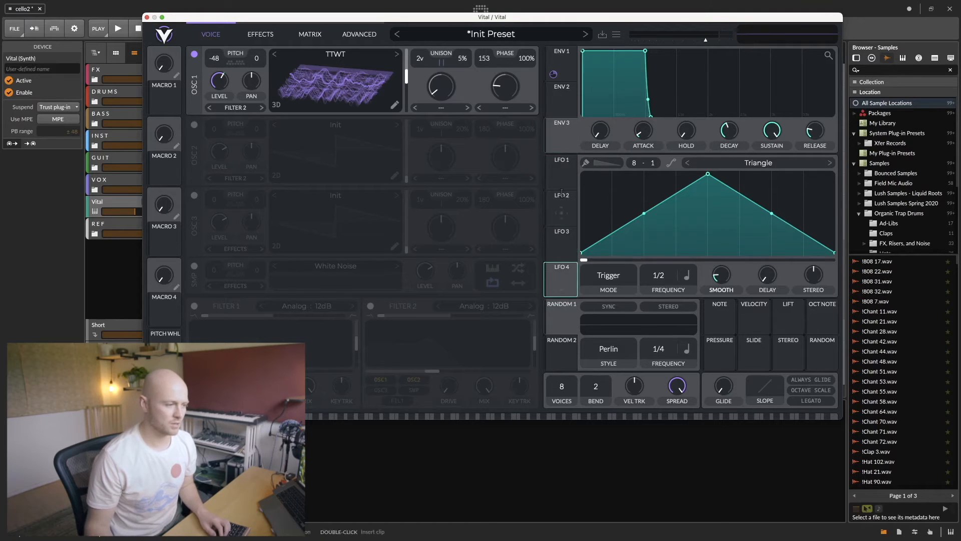
Step: Modulate oscillator 1's spectral morph with LFO 1 and raise the LFO's Stereo setting
click(566, 166)
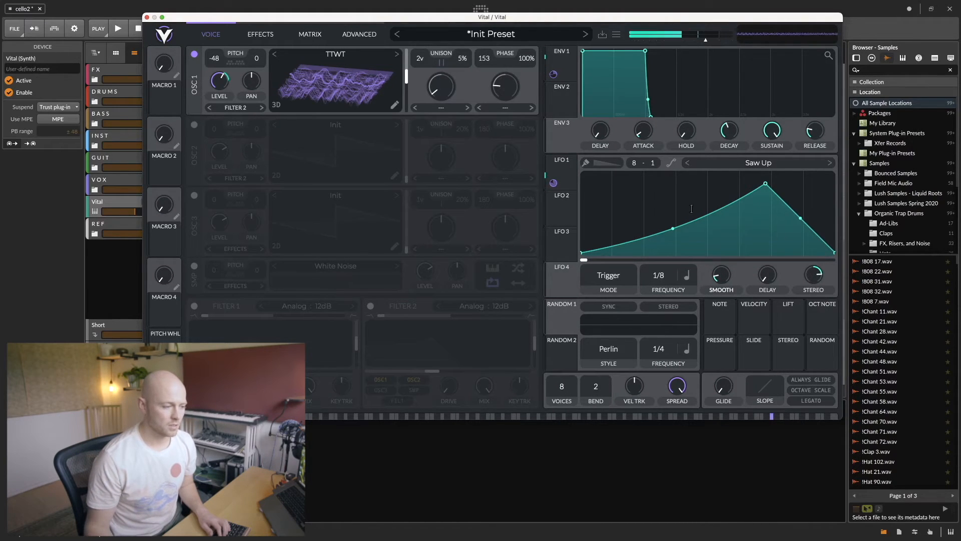
drag(553, 183, 434, 87)
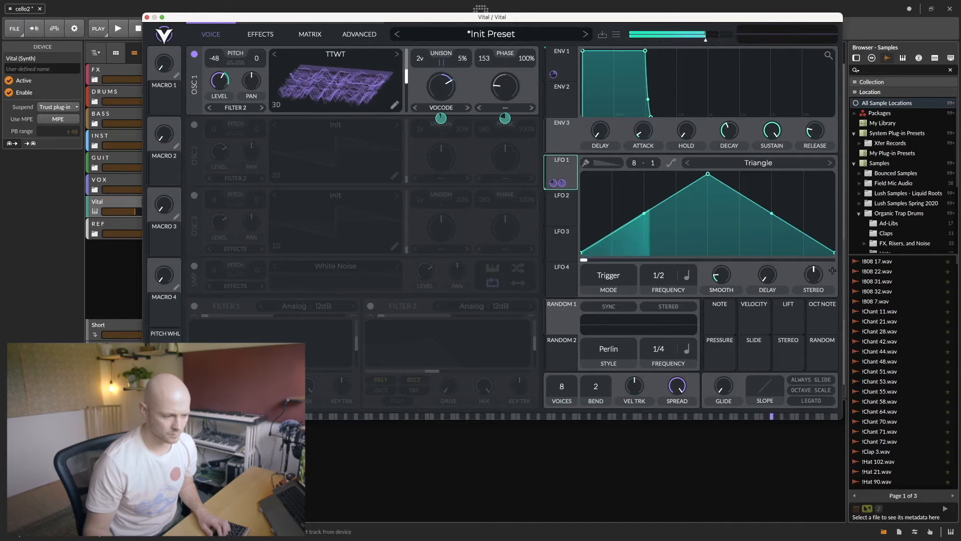
drag(813, 276, 812, 253)
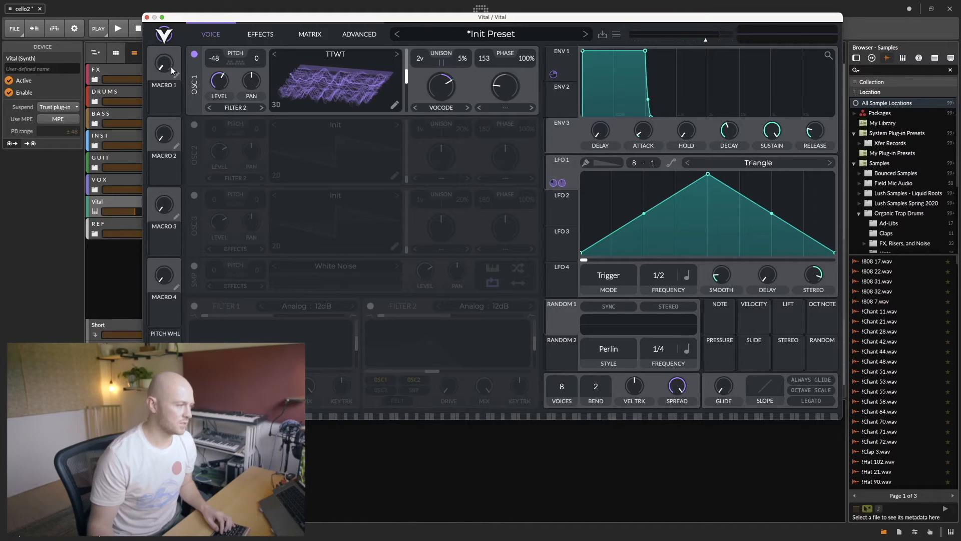
Step: Assign Macro 1 to oscillator 1's spectral morph and pan and to LFO 1's smoothing, and raise the macro to about 0.336
drag(175, 75, 442, 86)
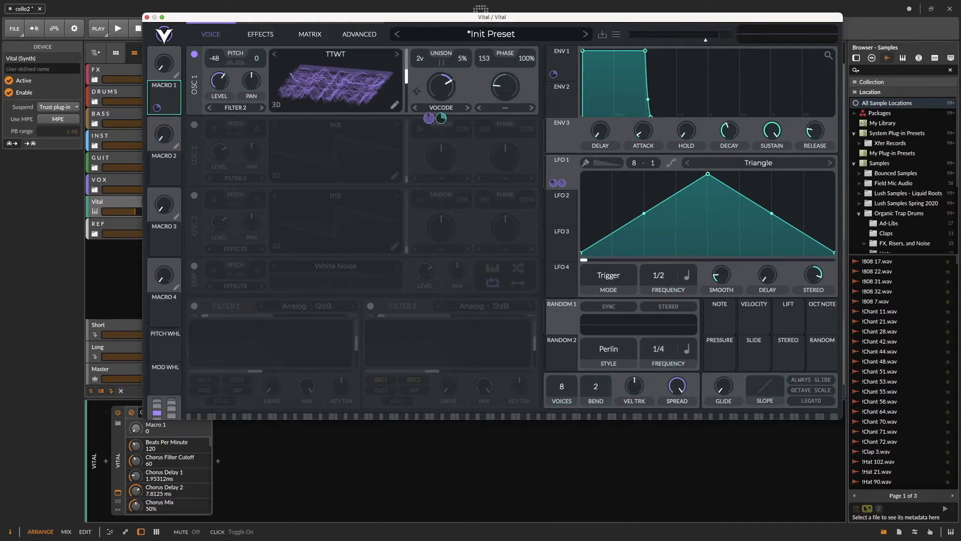
drag(168, 95, 258, 88)
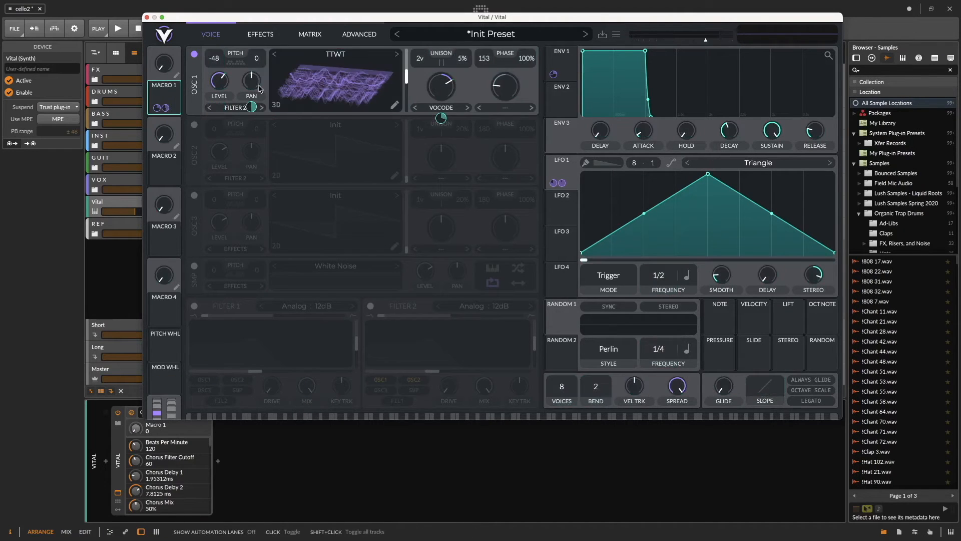
drag(160, 94, 736, 269)
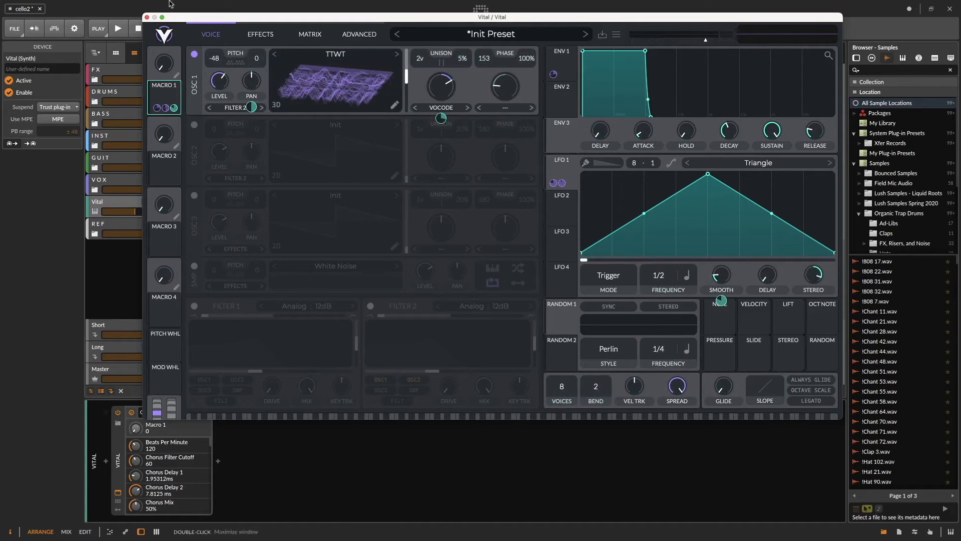
mouse_move(165, 63)
drag(165, 63, 164, 48)
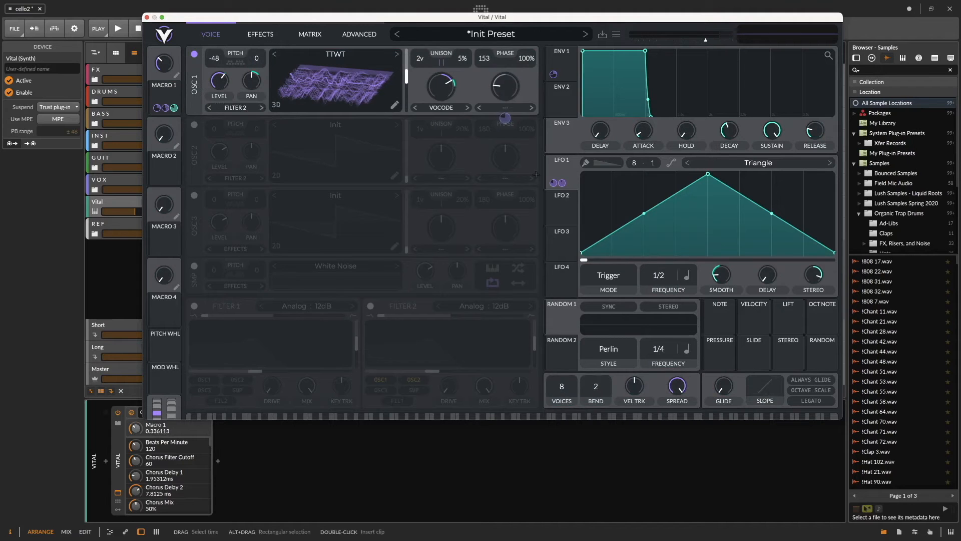
Step: Modulate Macro 1 with LFO 2, bending the LFO's rising slope downward and setting its frequency to 1/64
drag(561, 212, 164, 62)
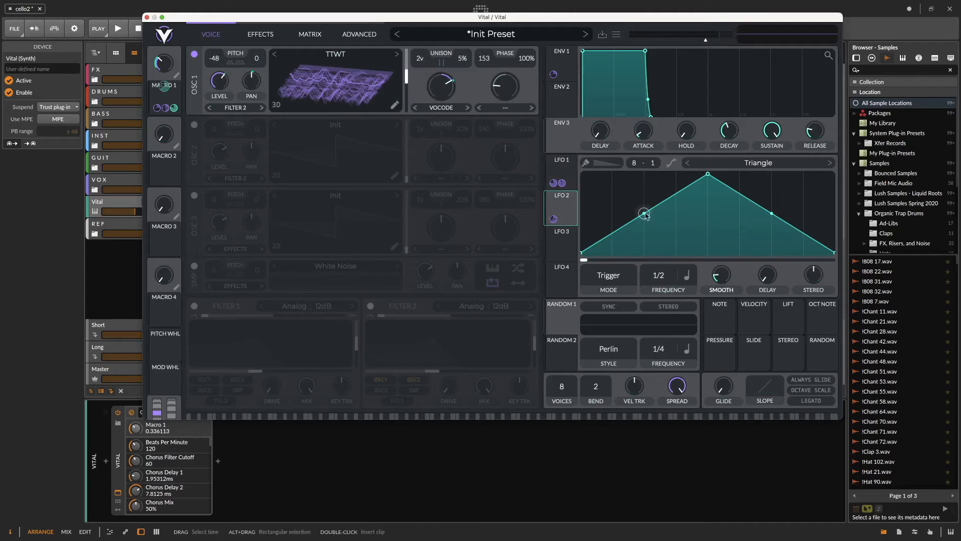
drag(643, 214, 659, 269)
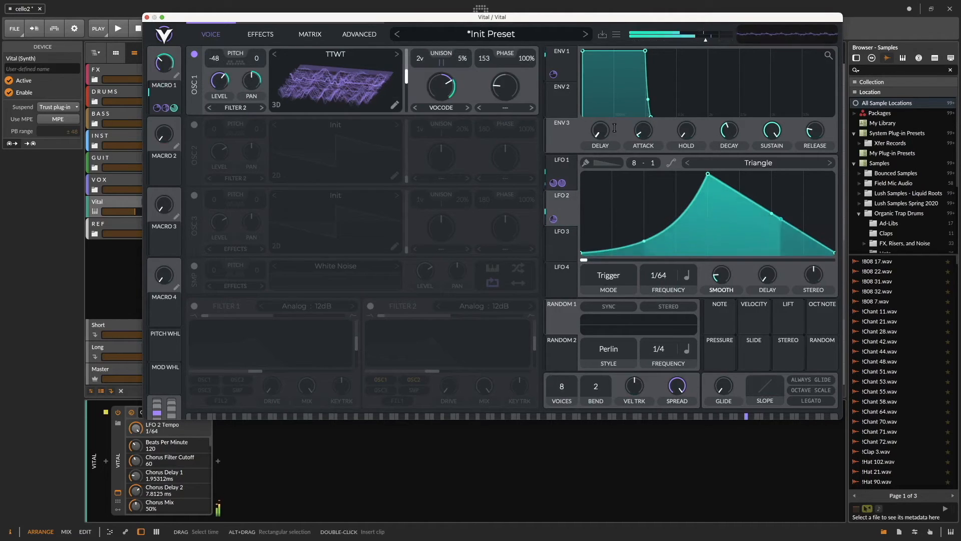
Step: Toggle the sample oscillator to compare the sound, leave it on, and change its sample to Grinder
click(194, 266)
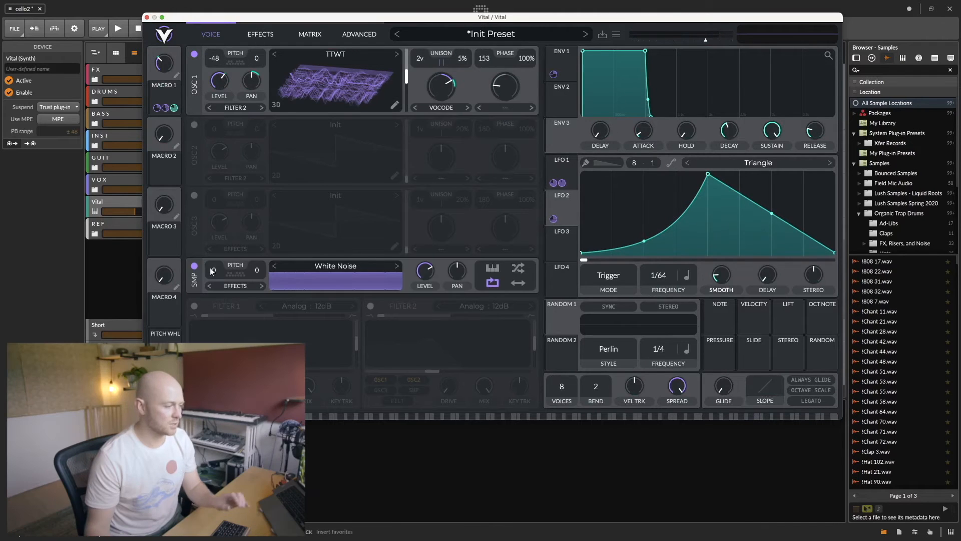
click(194, 265)
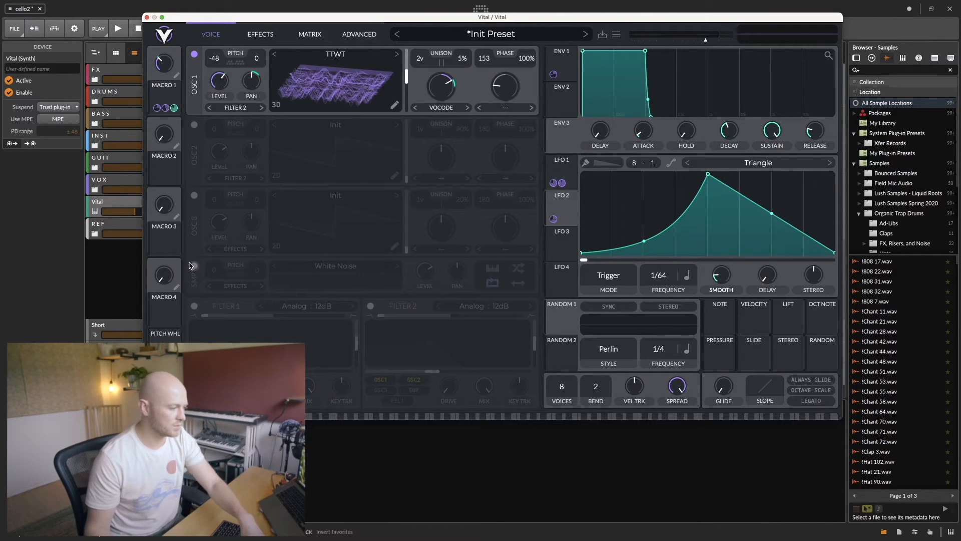
click(194, 266)
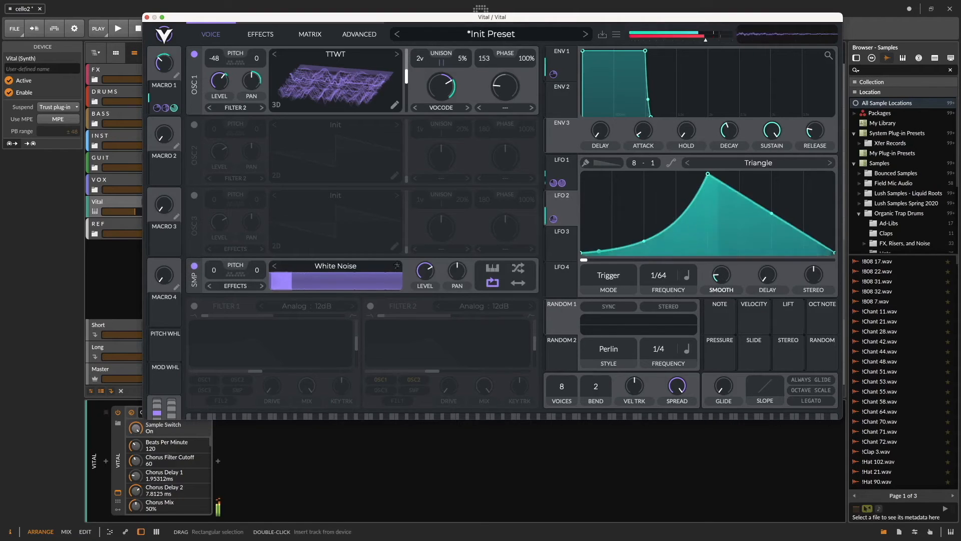
click(397, 266)
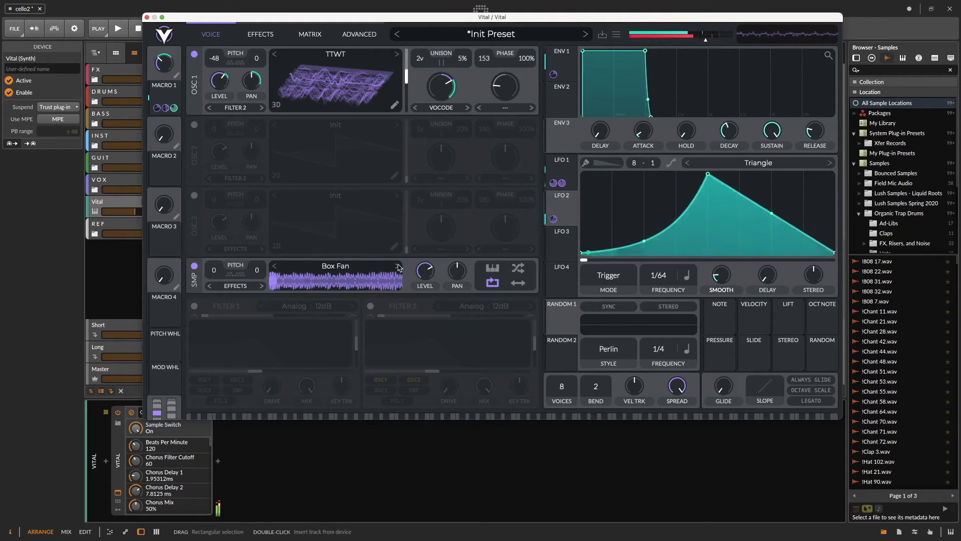
click(397, 265)
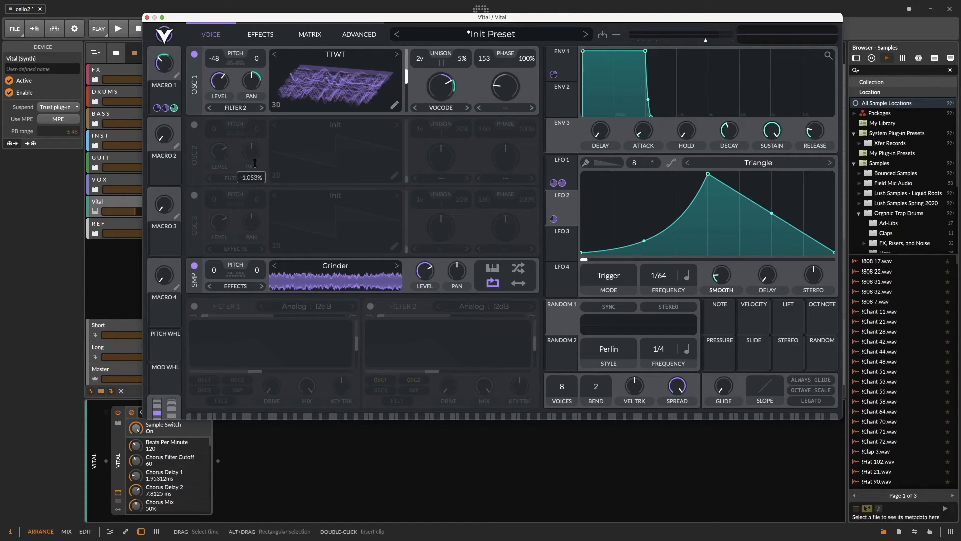
Step: Turn on Filter 1 and Filter 2, and assign Envelope 2 to Filter 2's drive
click(195, 306)
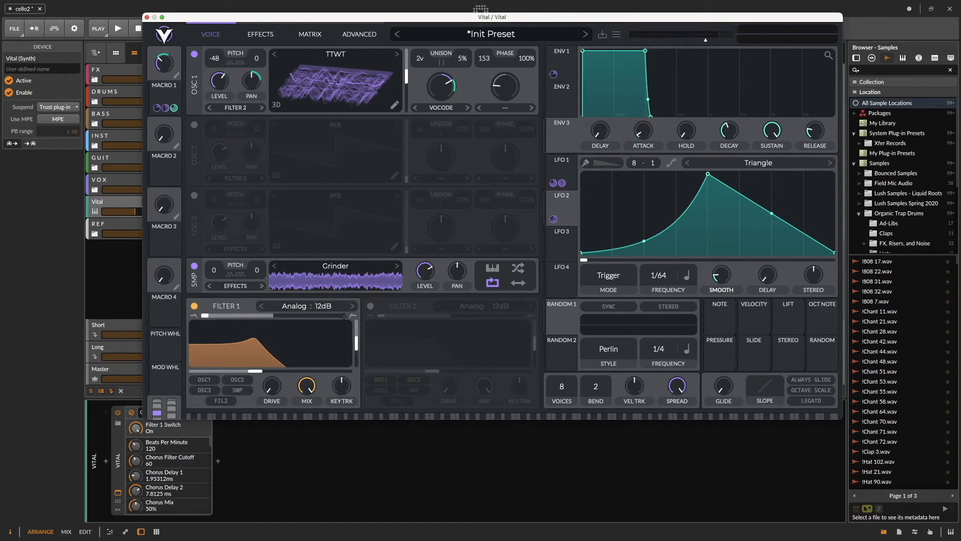
click(370, 306)
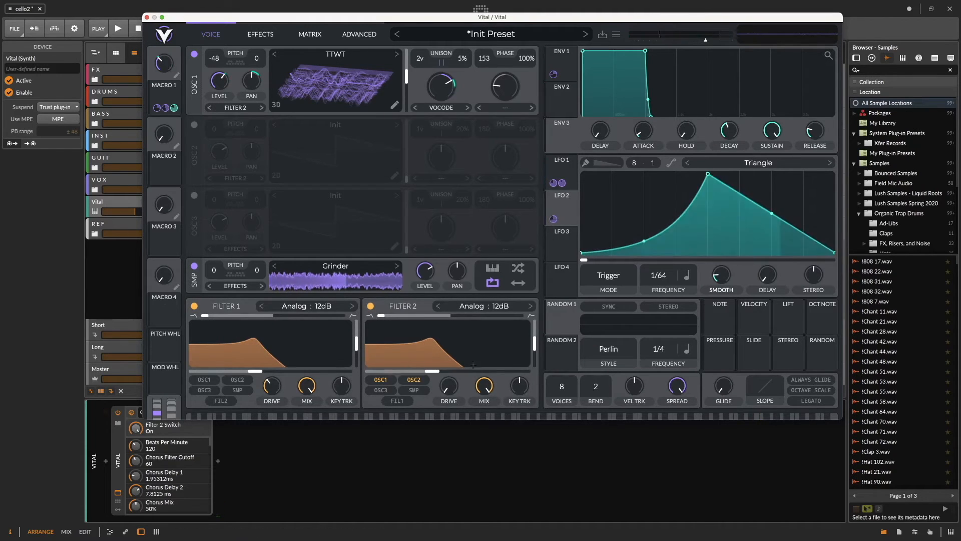
click(561, 97)
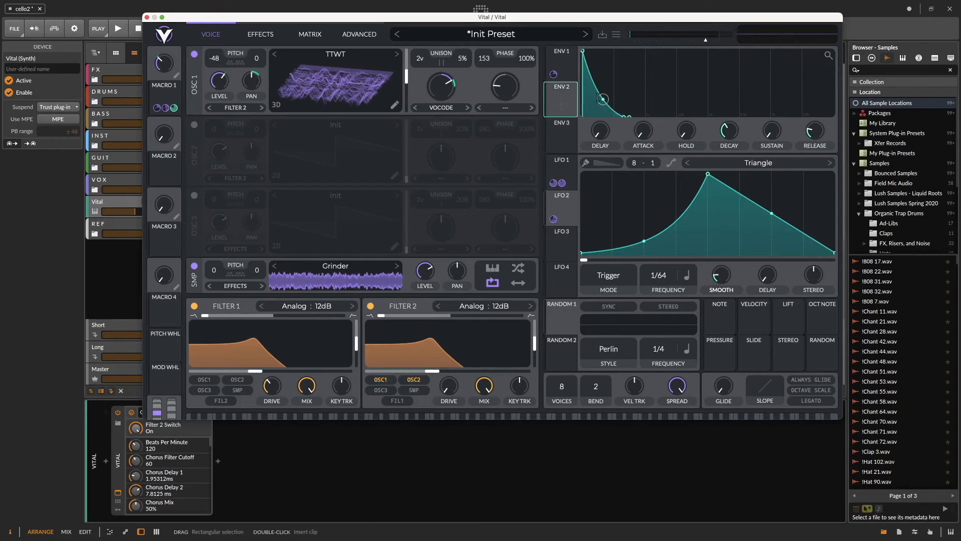
drag(561, 104, 448, 393)
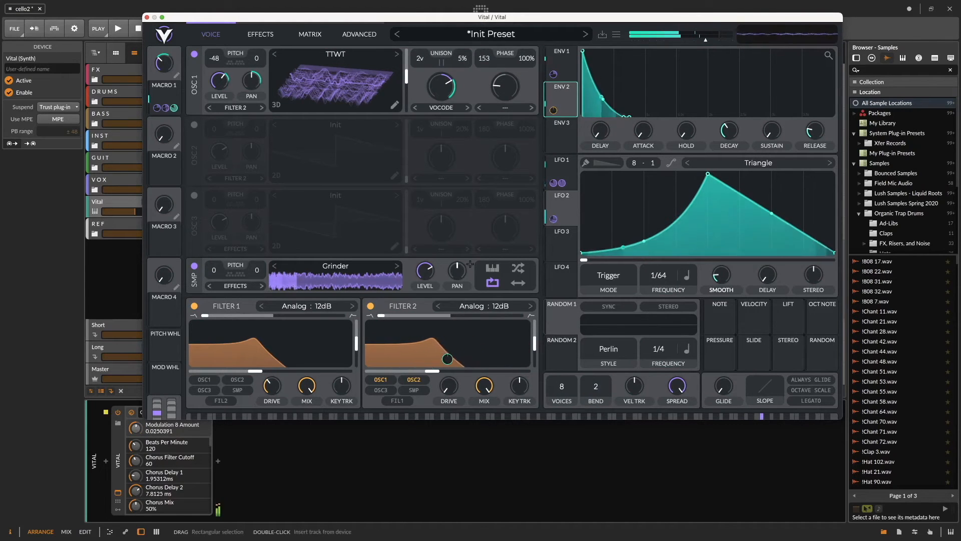
Step: Route the sample oscillator's output to Filter 1
click(262, 286)
click(262, 285)
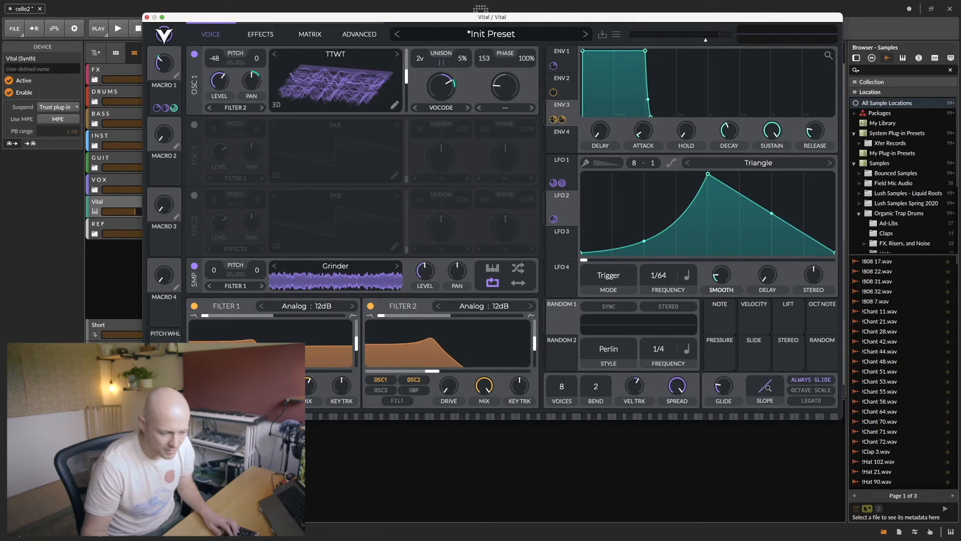
Step: Curve the glide slope and set the voices to 4, and assign Random 1 to oscillator 1's spectral morph
drag(768, 388, 723, 361)
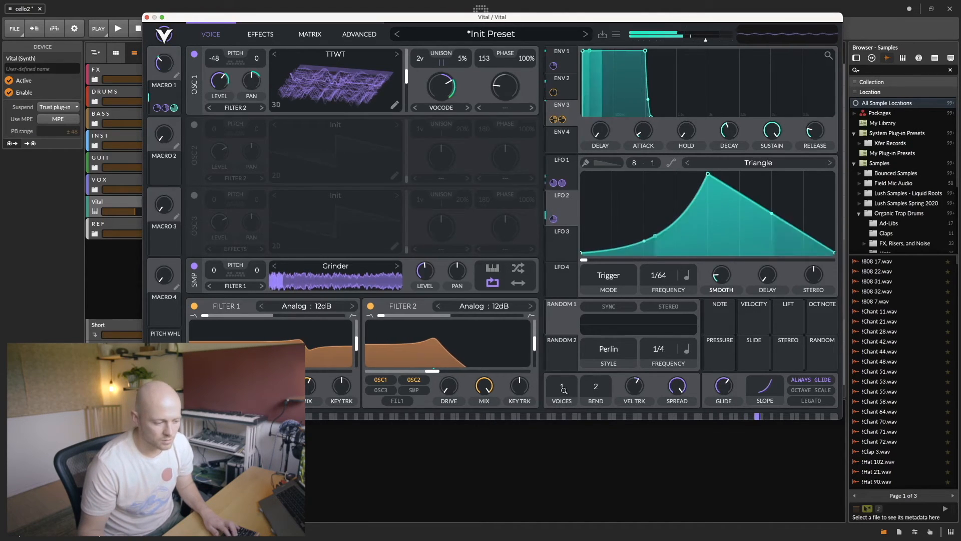
drag(563, 390, 566, 353)
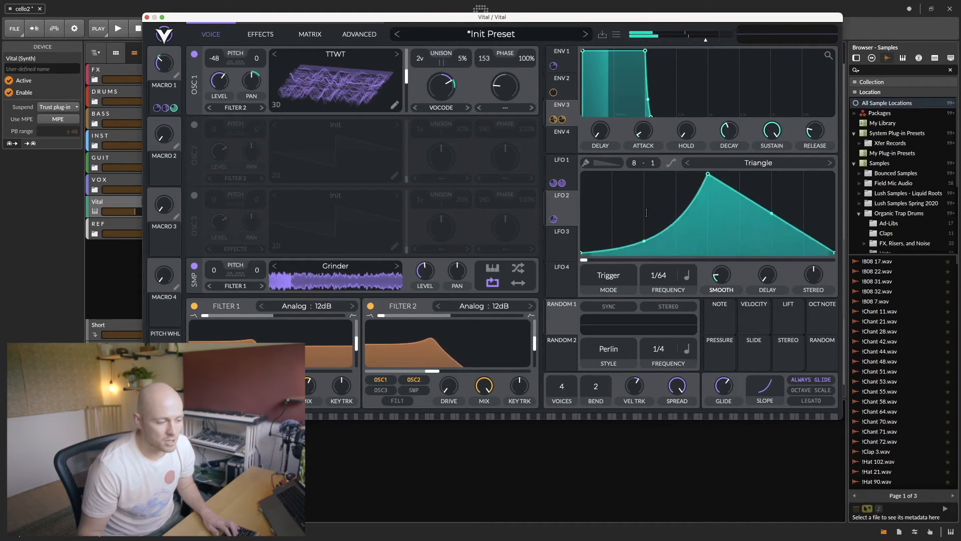
drag(561, 322, 439, 89)
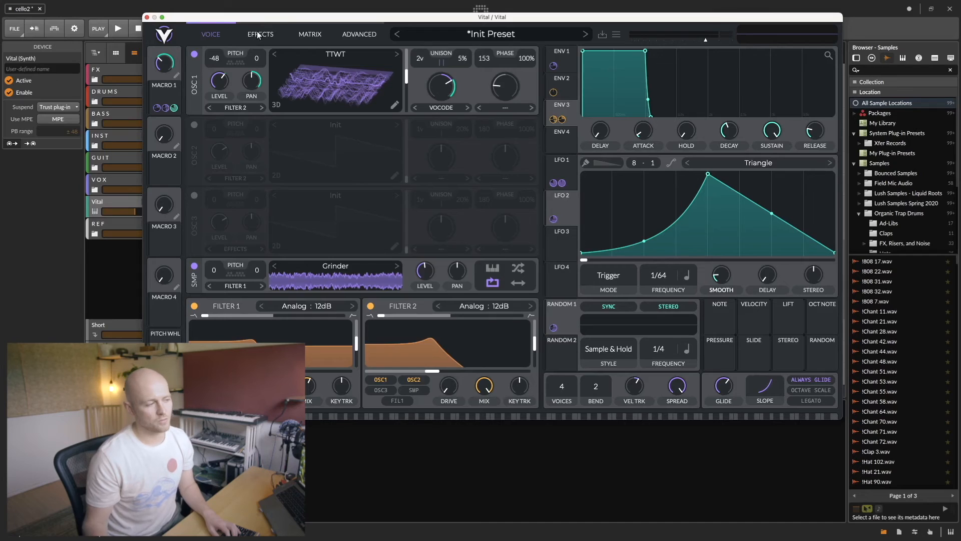
Step: Turn on the chorus effect with its mix at about 37%, and turn on the multiband compressor and adjust its band thresholds
click(258, 34)
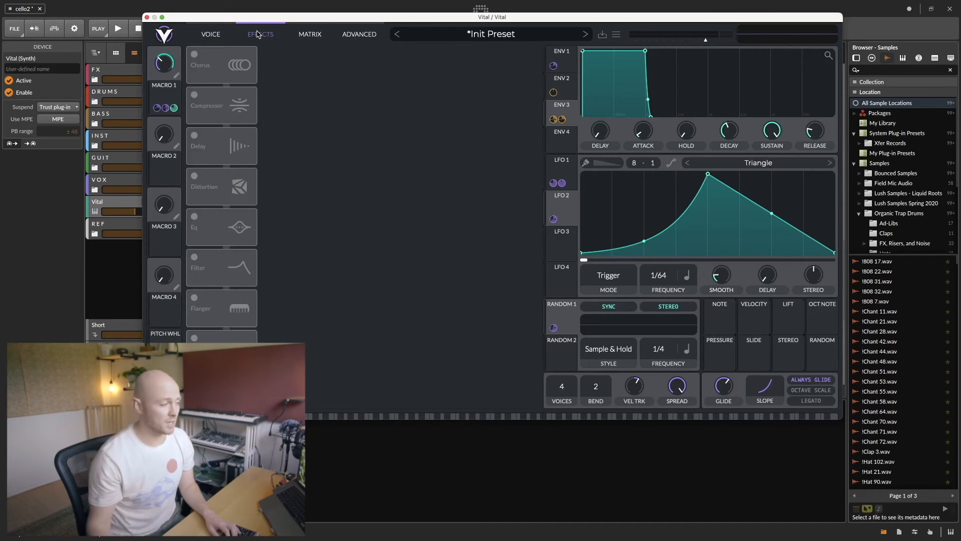
click(194, 53)
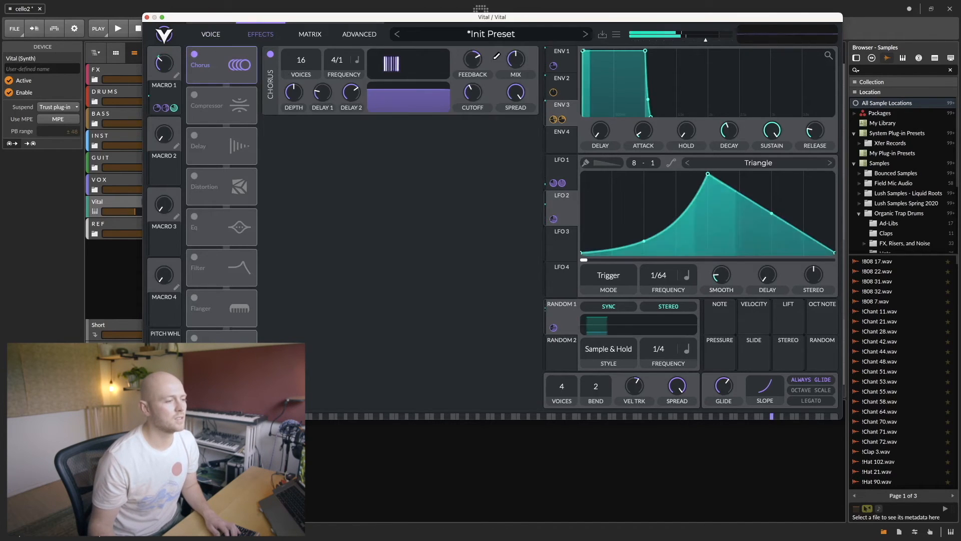
drag(516, 59, 515, 72)
click(200, 102)
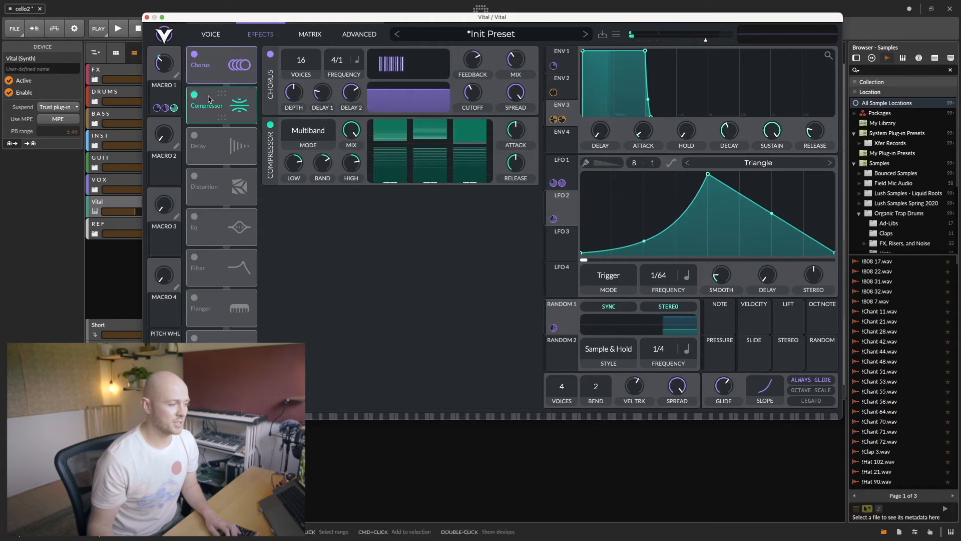
drag(457, 141, 434, 123)
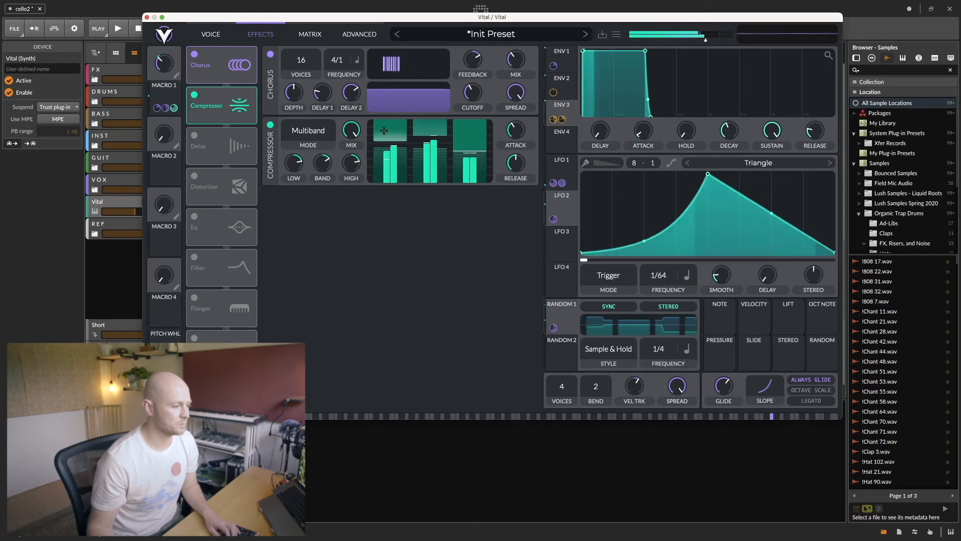
Step: Turn on the Delay, Distortion, EQ, Filter and Flanger effects
click(195, 135)
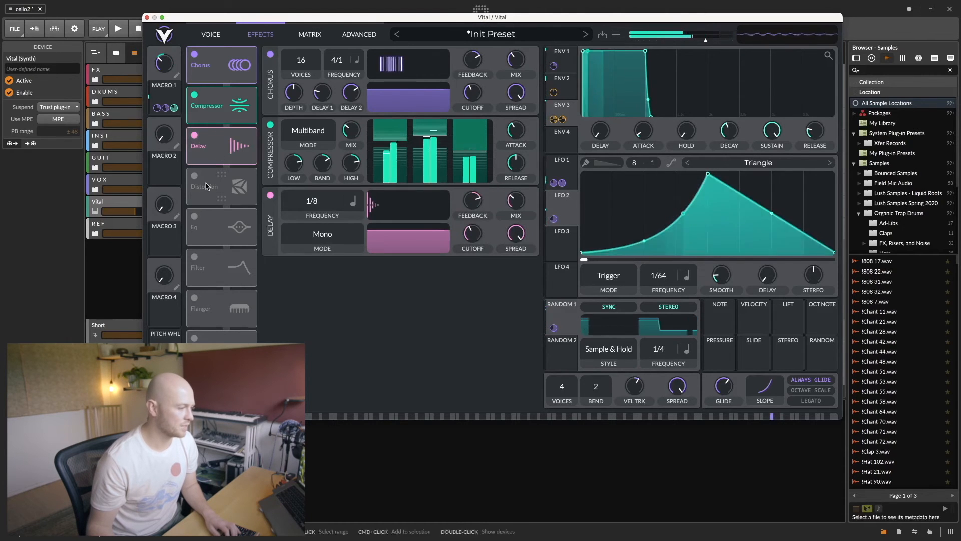
click(195, 176)
click(195, 217)
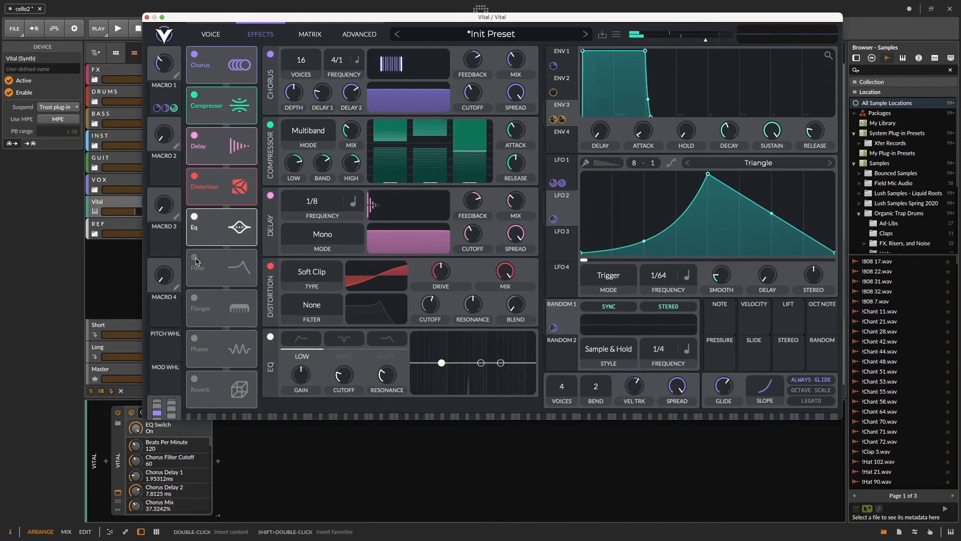
click(195, 257)
click(194, 298)
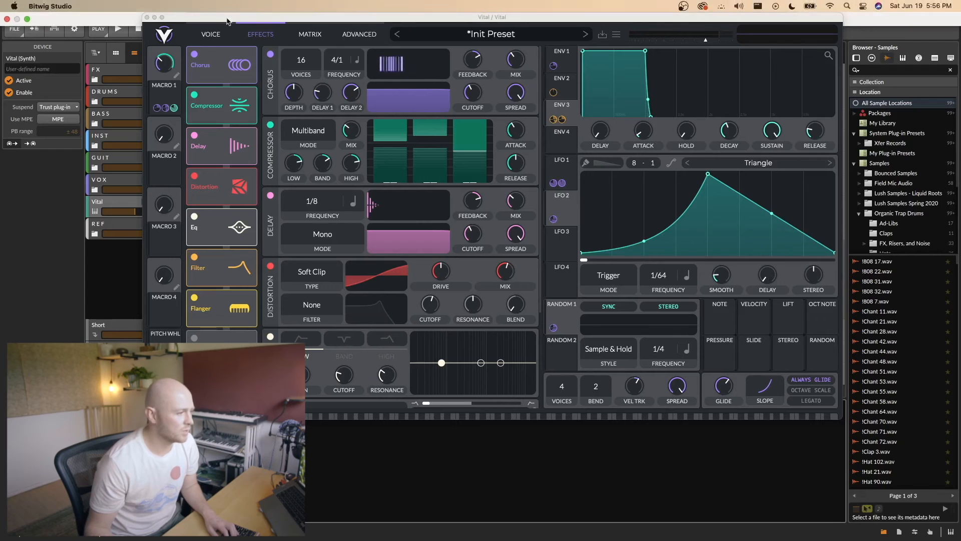
Step: Adjust modulation amounts in the matrix: raise Env 1 to Osc 1 Level, set Env 3 to Filter 1 Drive at -8.627, and lower Random 1's amount
click(304, 32)
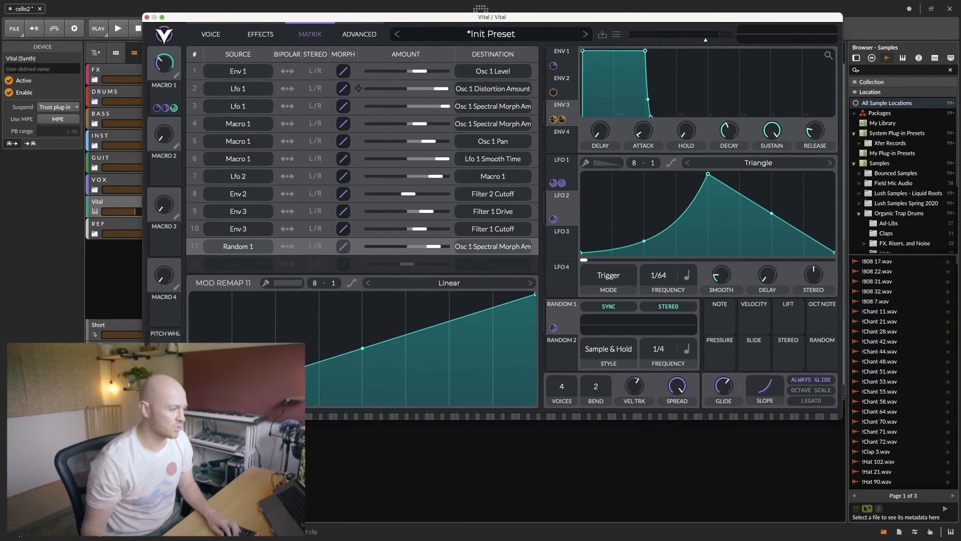
click(275, 4)
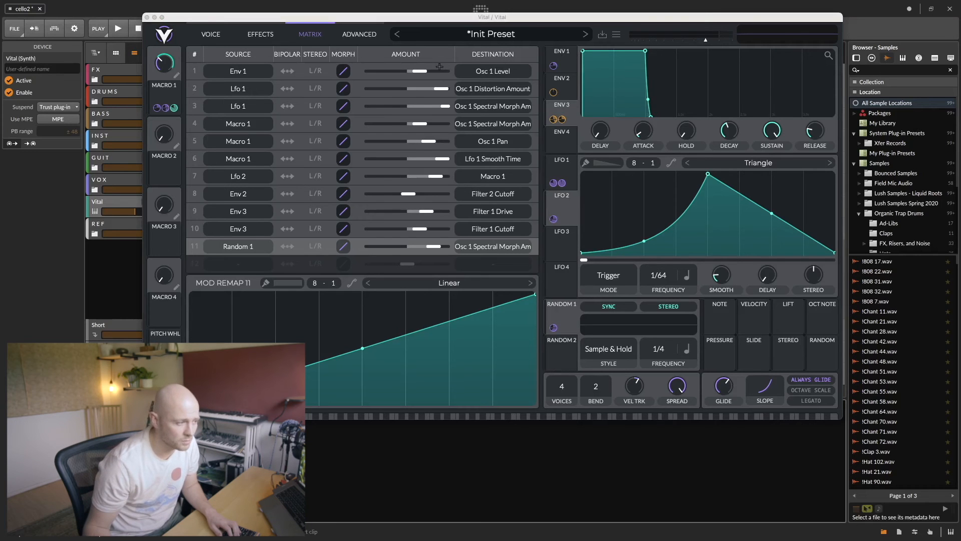
mouse_move(440, 69)
mouse_down()
mouse_move(372, 71)
mouse_move(442, 70)
mouse_up()
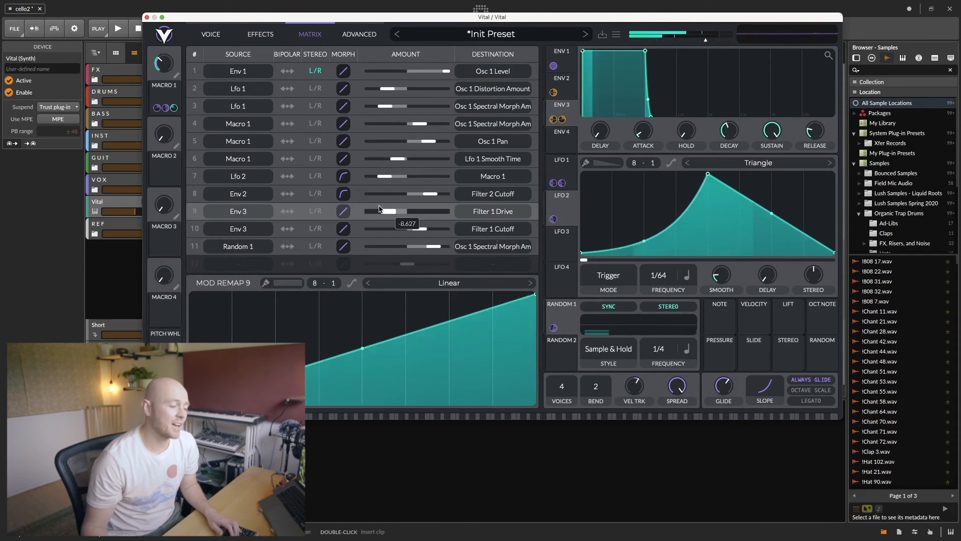
drag(400, 211, 379, 209)
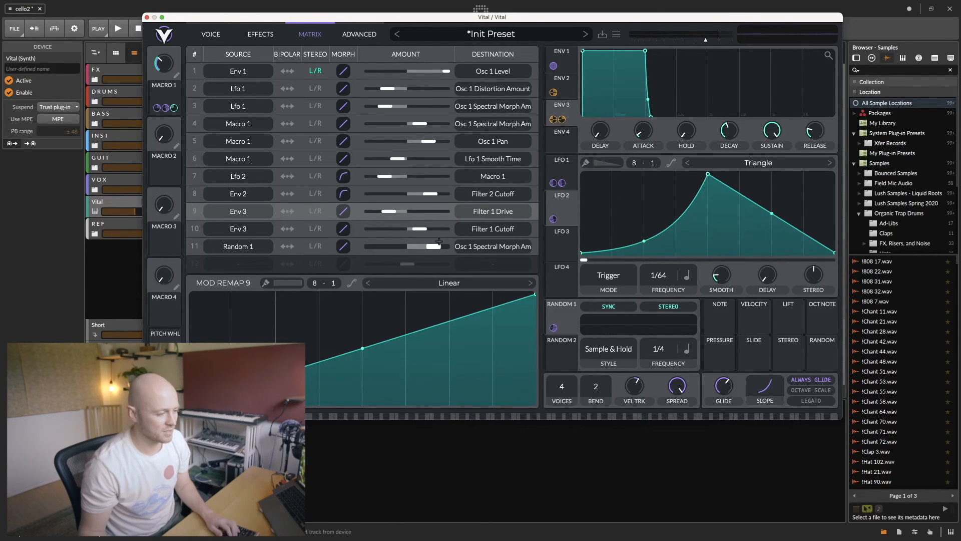
drag(439, 242, 431, 245)
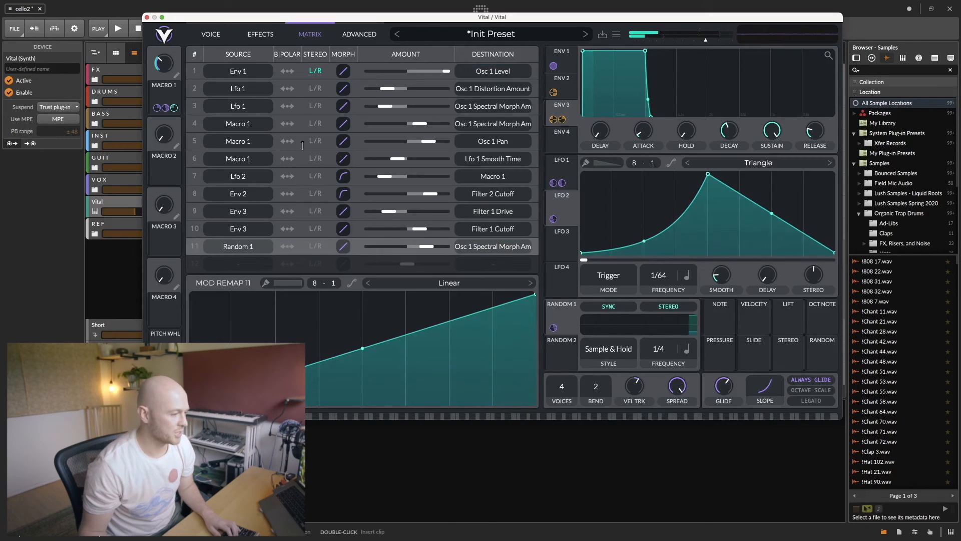
Step: Enable the high-resolution wavetable option for oscillator 1 and raise its unison table spread slightly
click(367, 33)
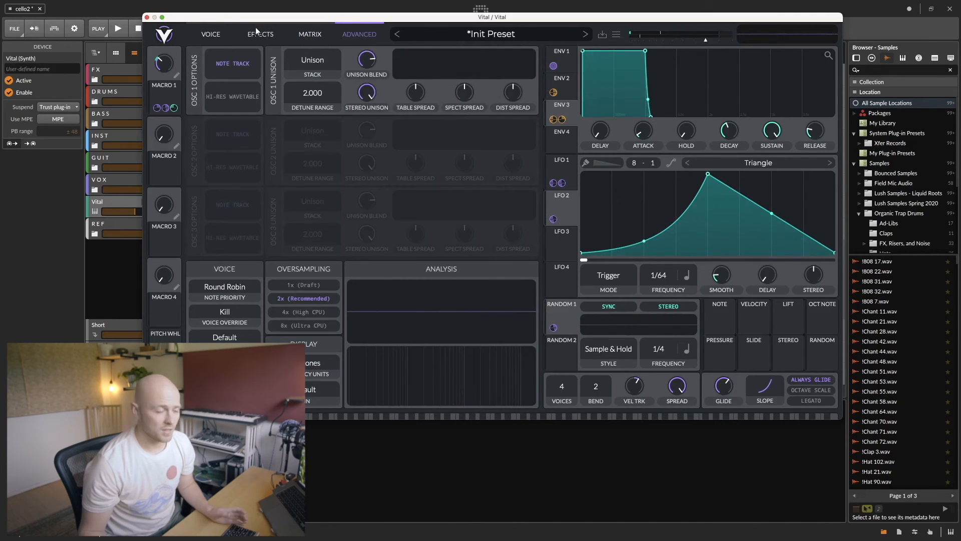
click(232, 65)
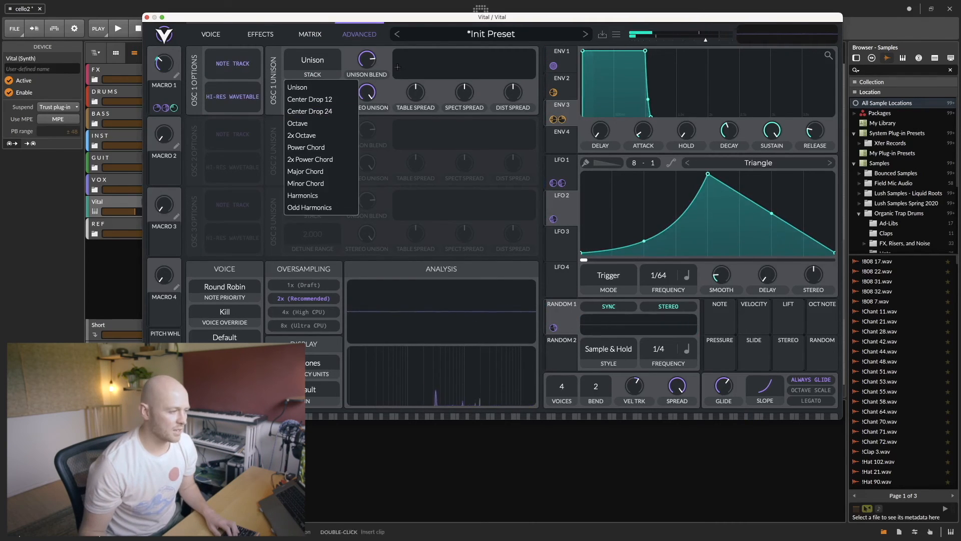
click(396, 67)
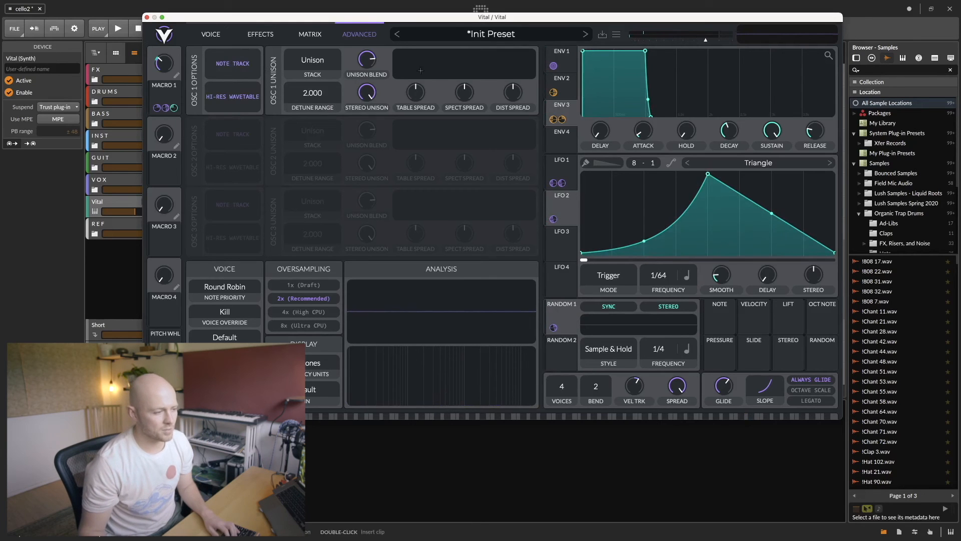
drag(425, 91, 423, 86)
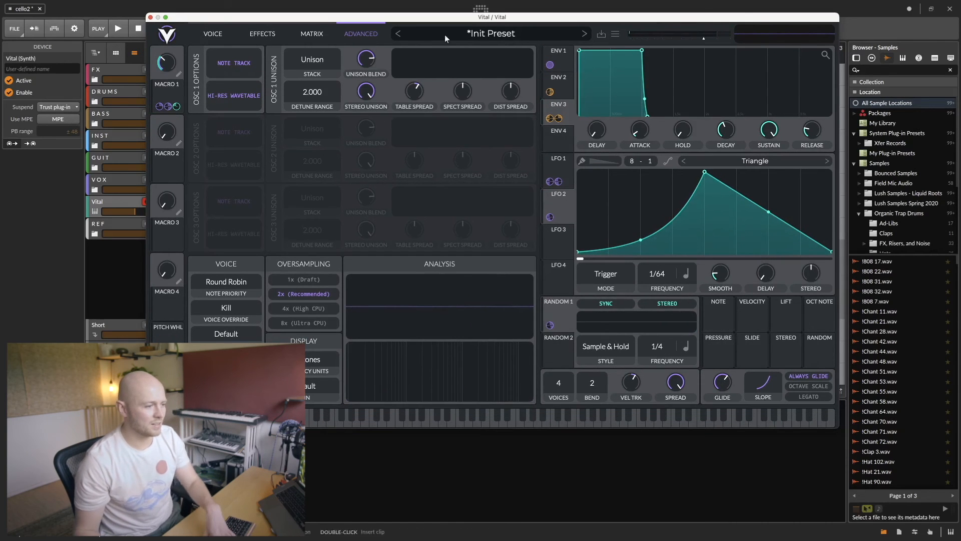
click(477, 5)
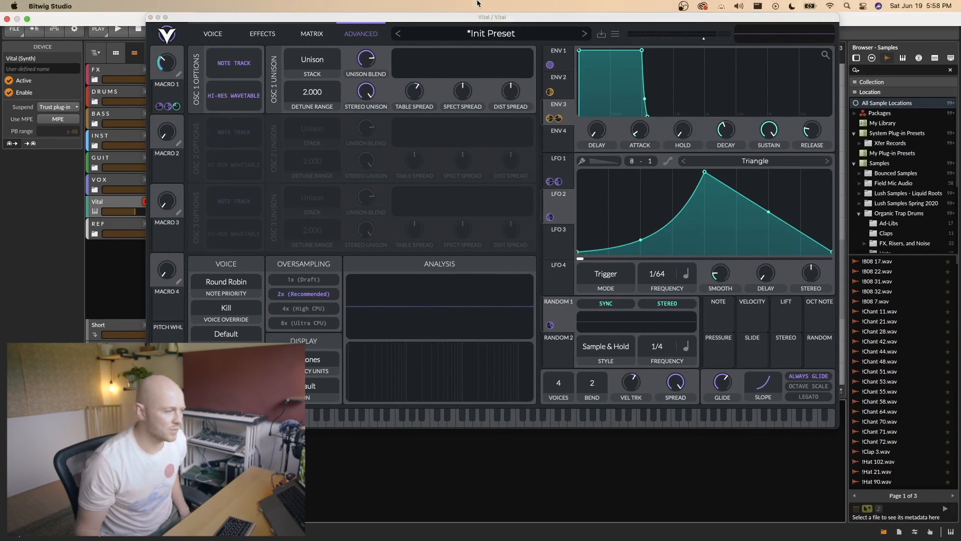